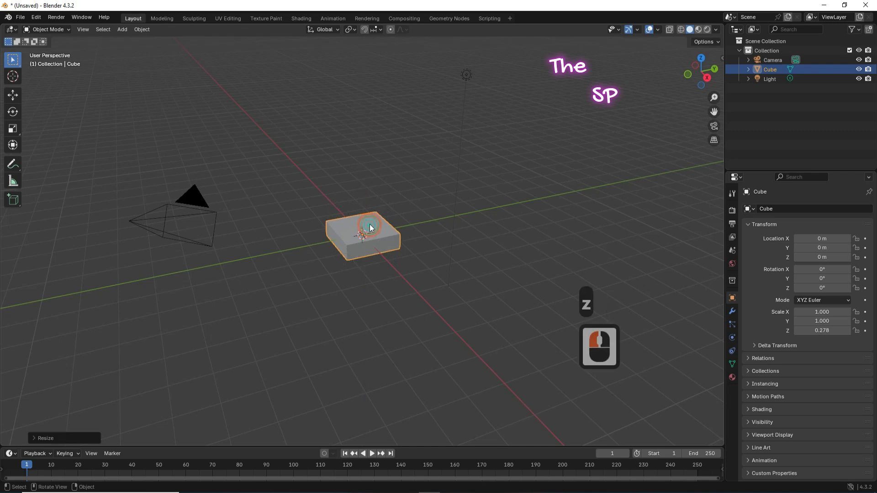
Step: Stretch the flattened cube to 2.587 along X and 1.760 along Y into a wide slab
key(s)
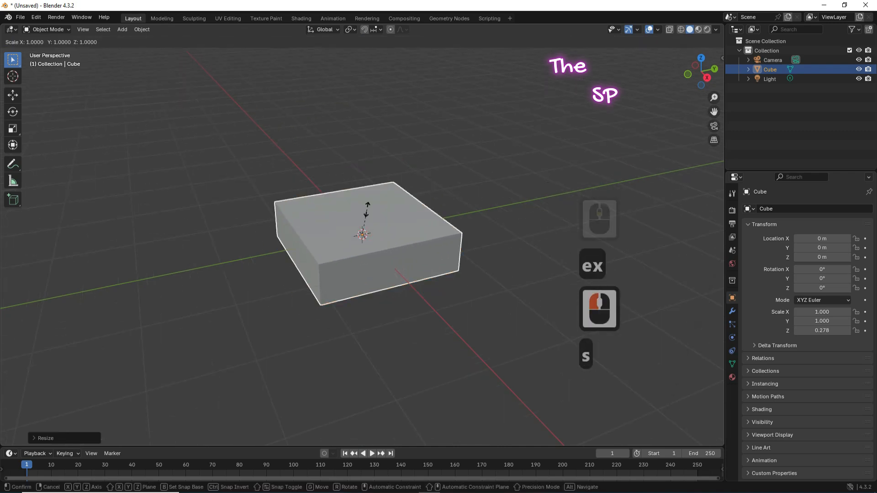
key(x)
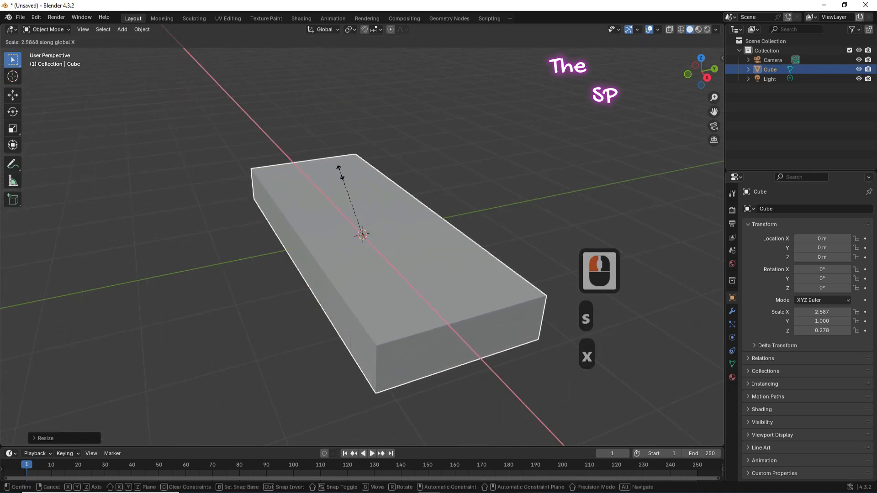
click(340, 172)
key(s)
key(y)
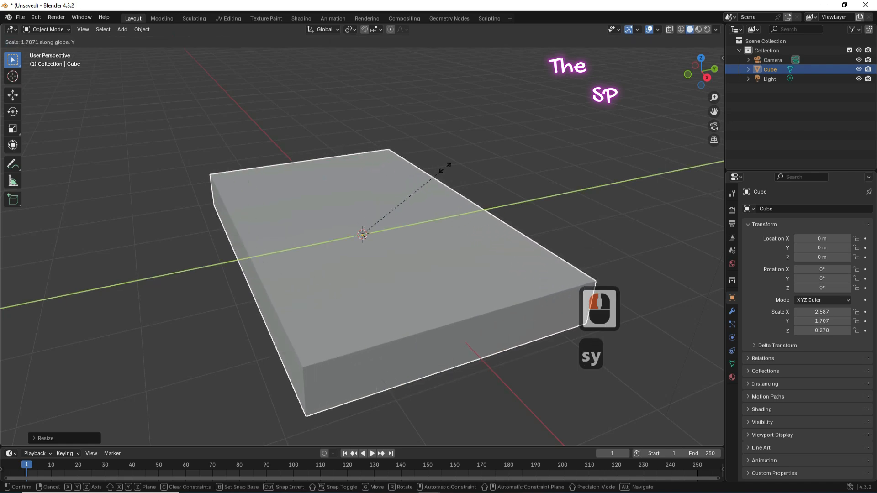
click(450, 168)
drag(680, 82, 152, 71)
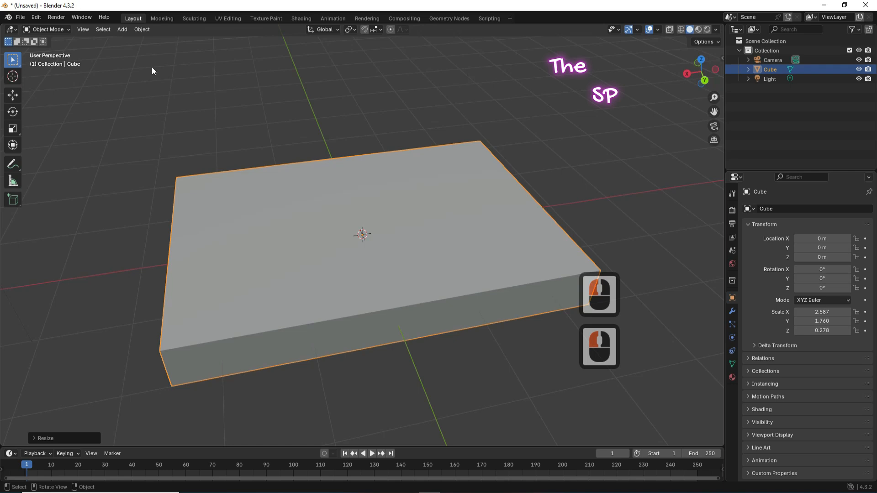
Step: Switch to Edit Mode with face select and select the slab's top face
click(54, 29)
click(46, 50)
click(318, 180)
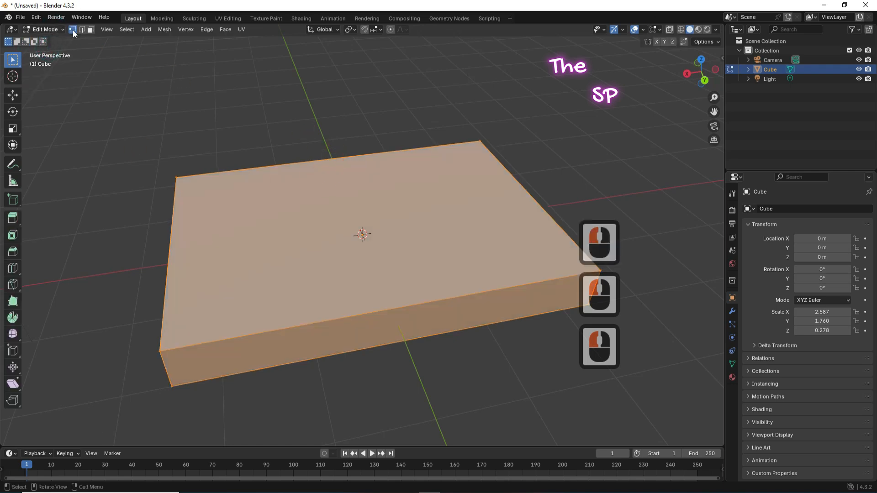
click(90, 29)
click(385, 204)
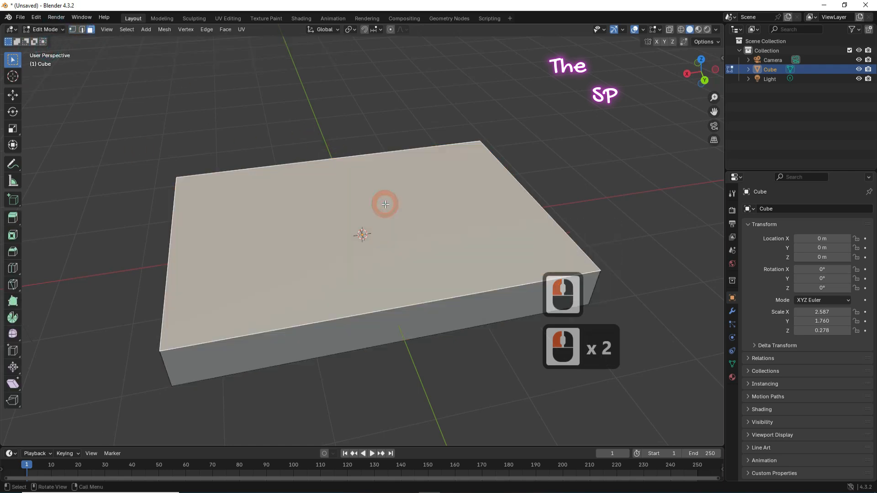
Step: Extrude the top face in place and shrink it inward along Y and X
key(e)
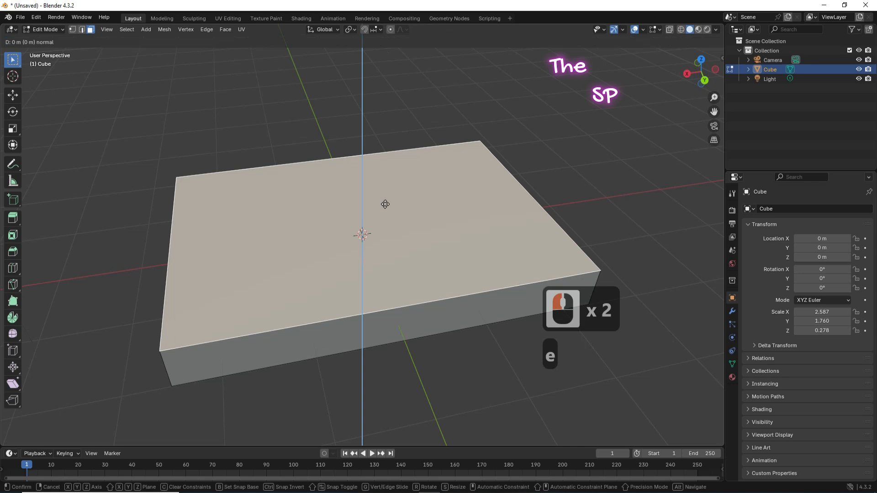
key(s)
key(y)
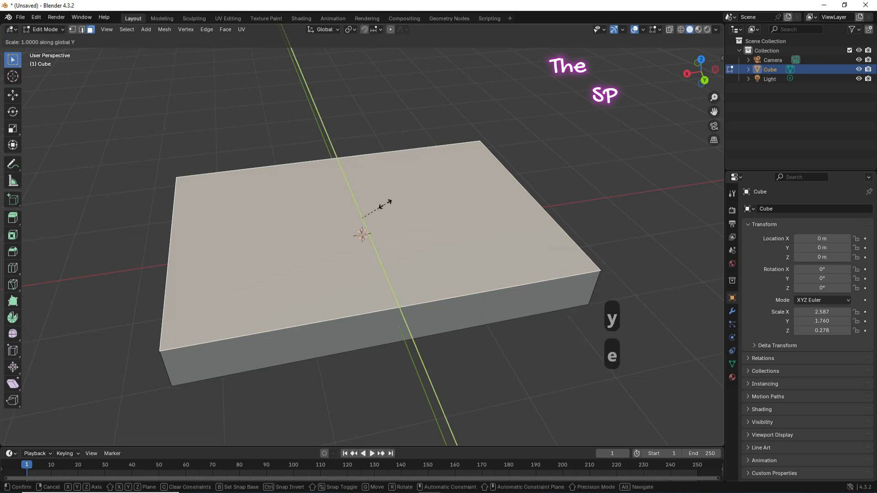
key(x)
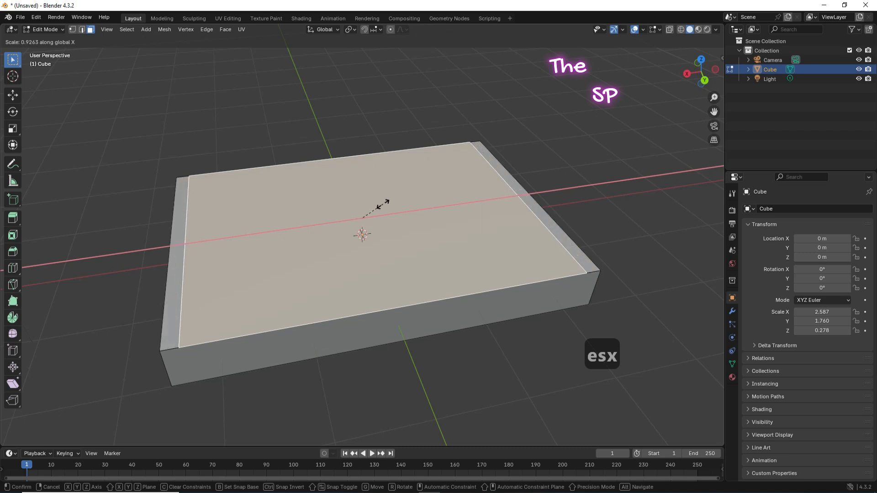
click(382, 202)
Step: Inset the top again to form a rim, sink the inner face, and begin another inset
key(e)
key(s)
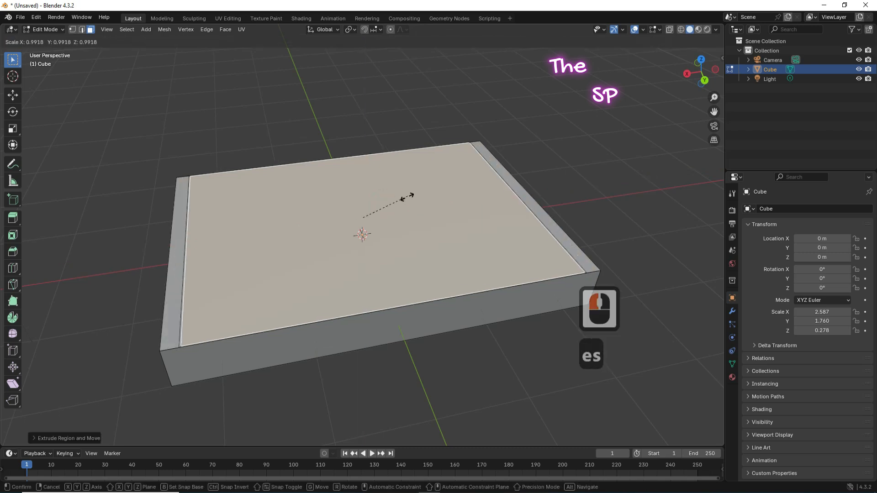
click(404, 197)
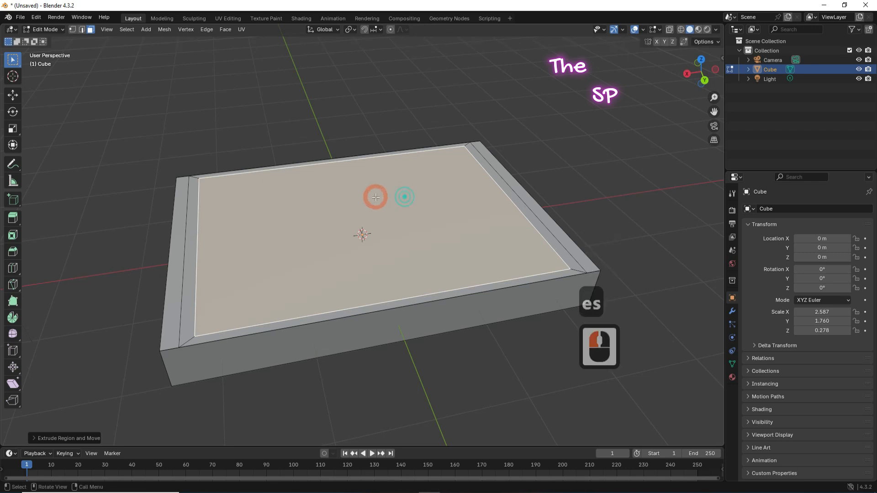
key(e)
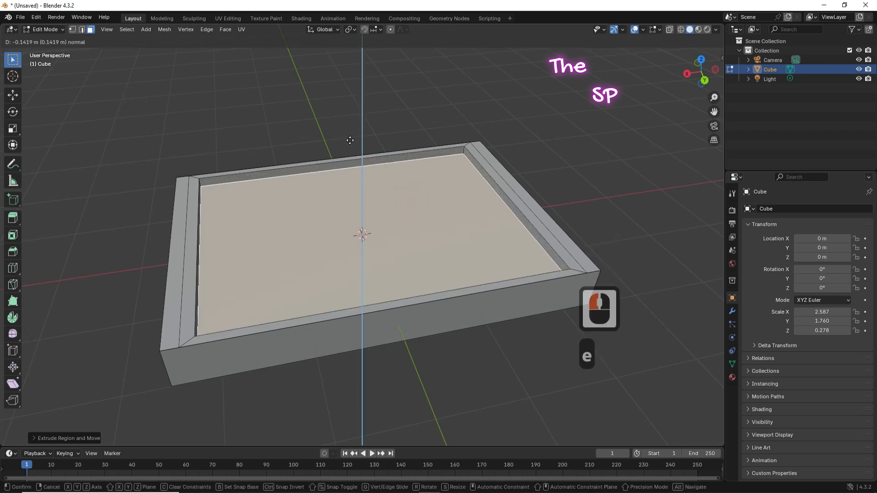
click(351, 148)
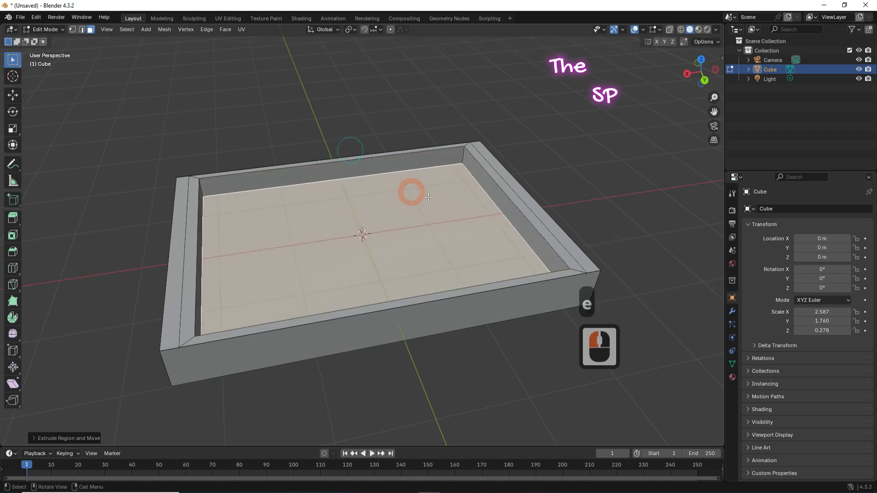
key(e)
key(s)
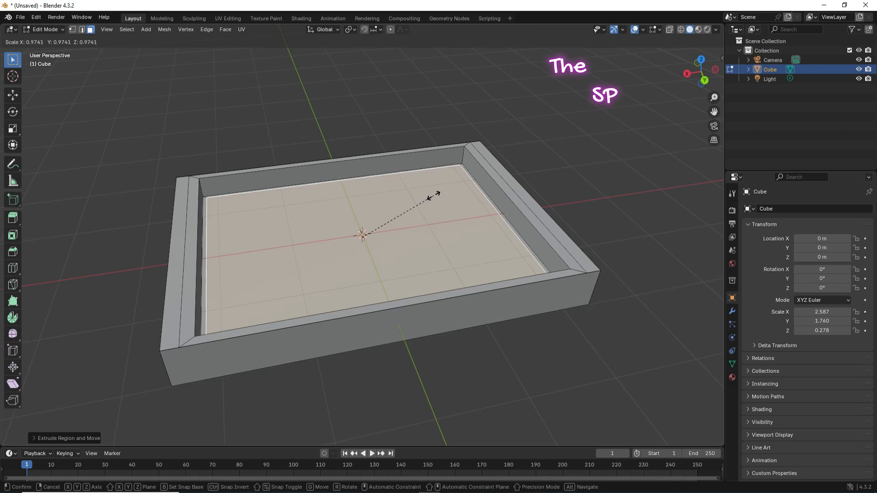
Step: Finish the inner inset and extrude it upward into a mattress block
click(433, 195)
key(e)
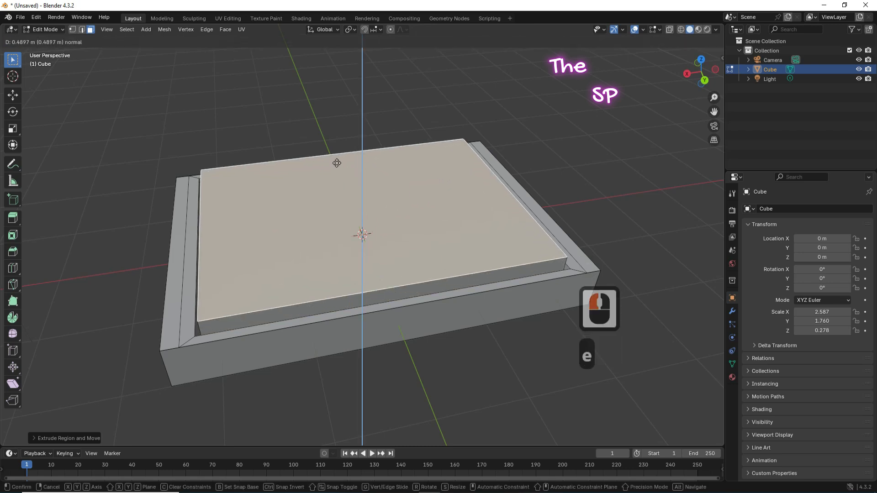
click(335, 160)
Step: Duplicate the mattress's top face in place and separate it as its own object
click(307, 186)
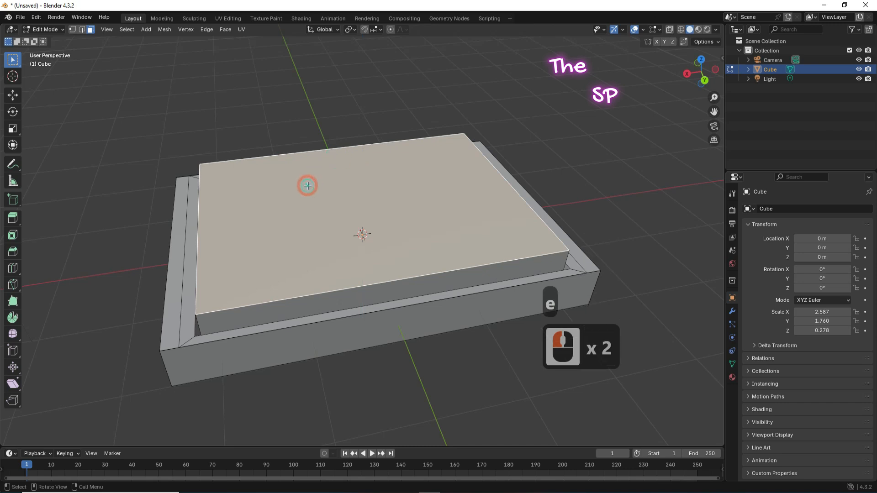
key(shift+d)
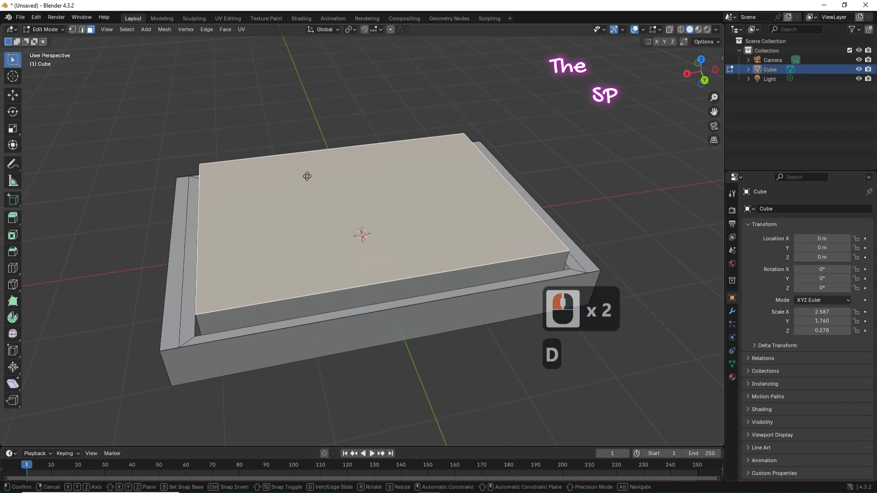
right_click(170, 133)
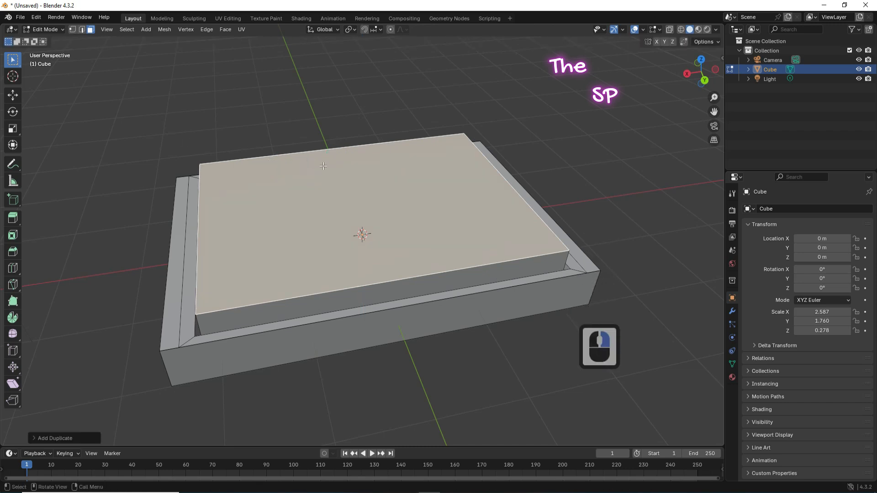
key(s)
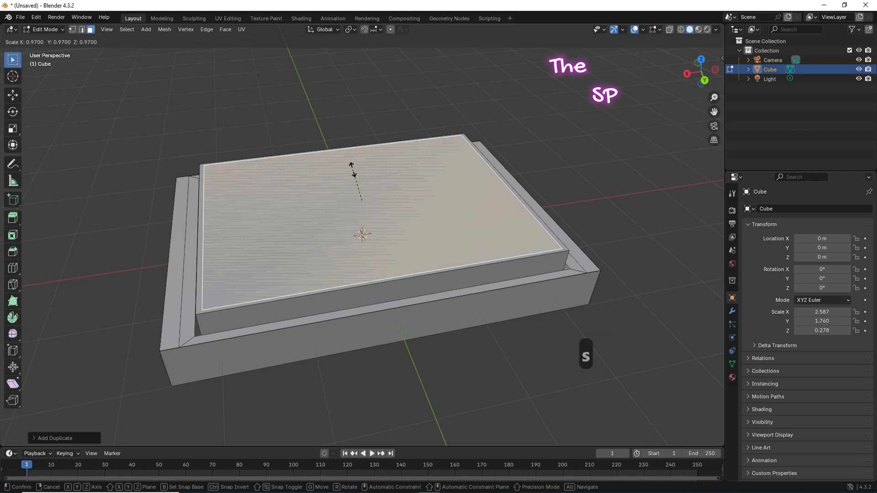
right_click(353, 170)
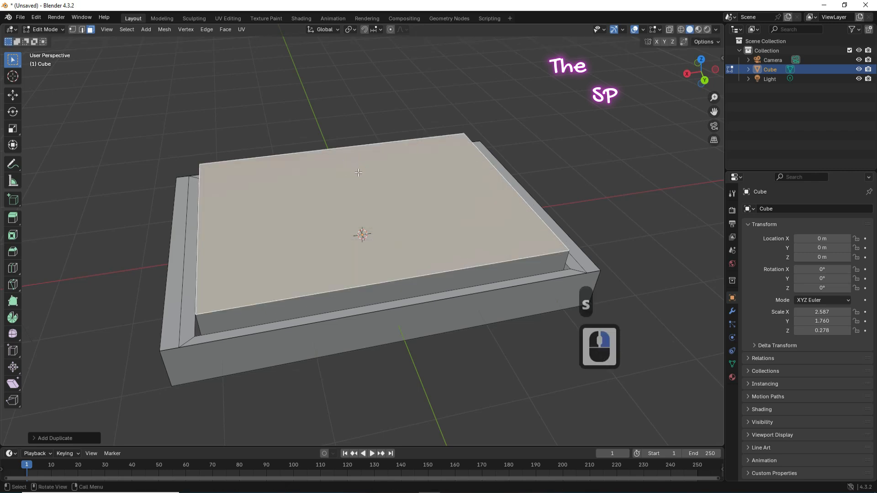
key(p)
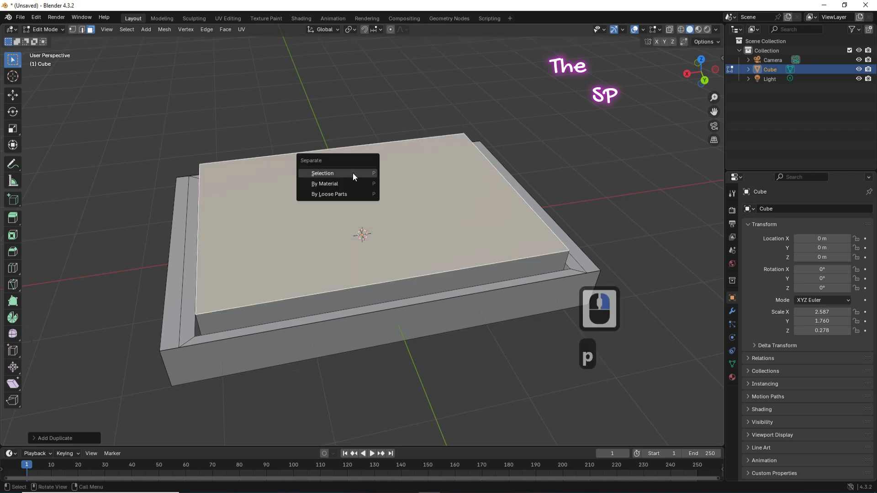
click(319, 174)
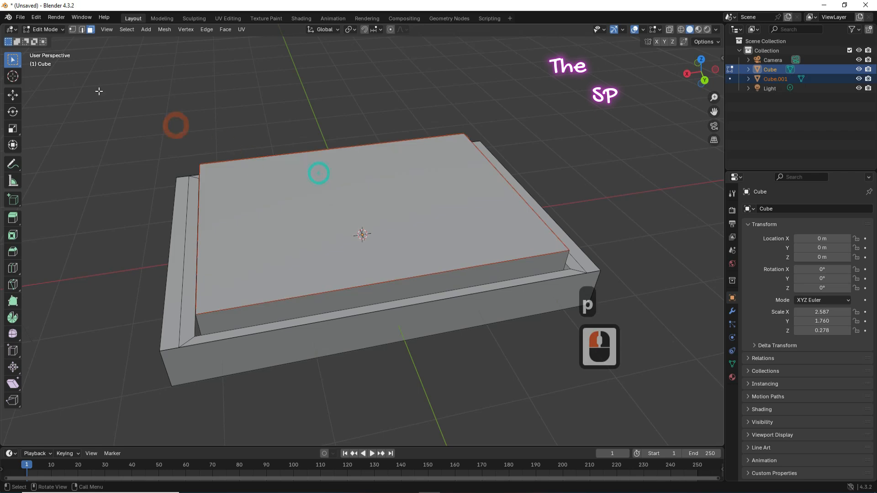
Step: Return to Object Mode and select Cube.001 in the Outliner
click(52, 31)
click(46, 39)
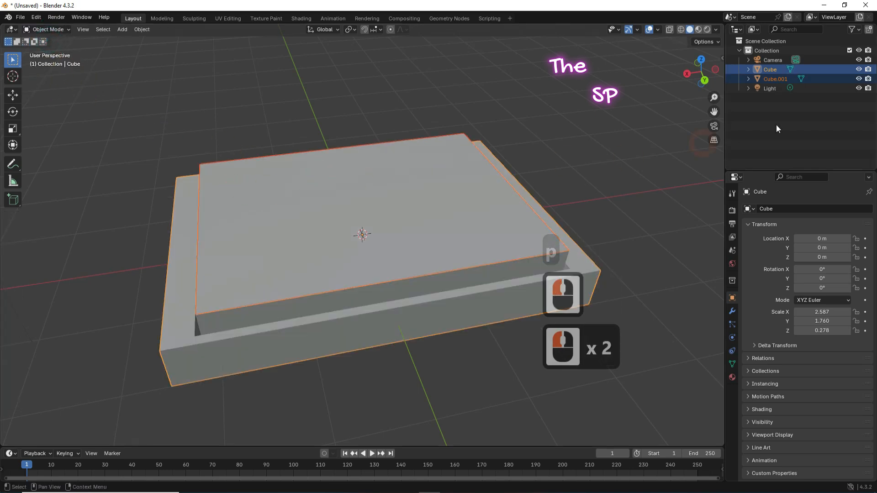
click(775, 78)
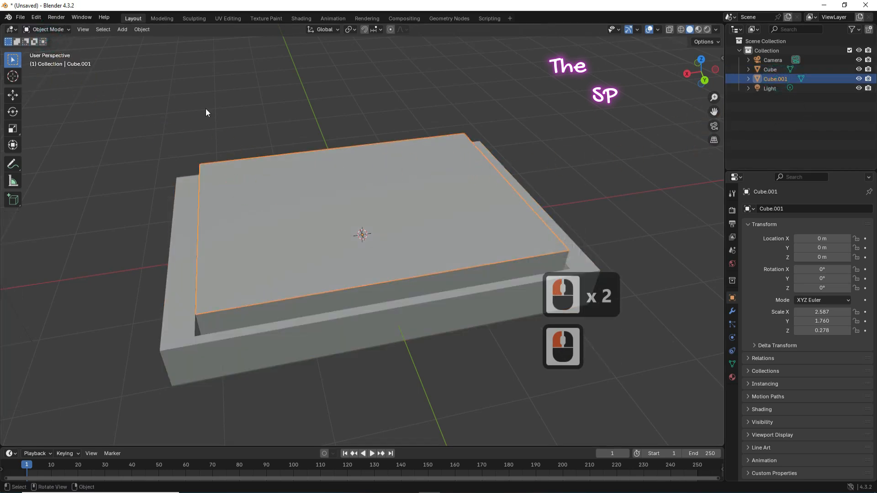
click(41, 29)
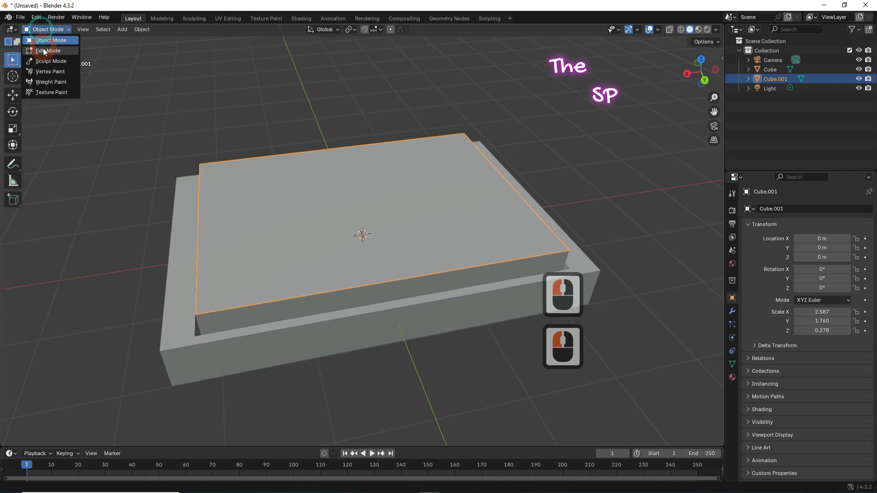
Step: In Edit Mode, extrude Cube.001's face into a thick block and scale it slightly smaller
click(45, 51)
click(341, 185)
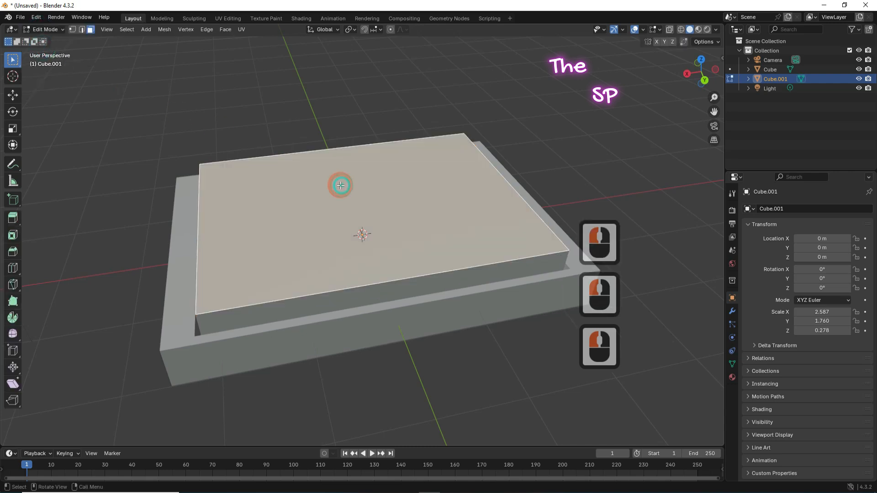
key(e)
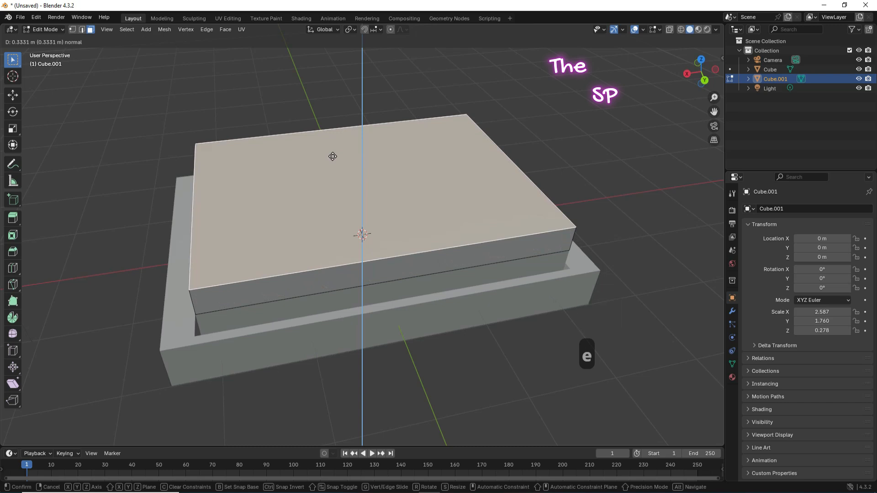
click(324, 157)
key(a)
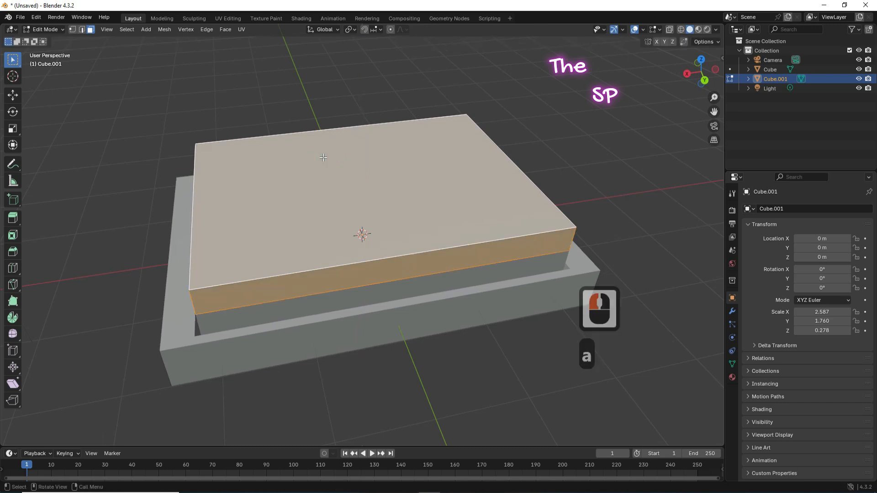
key(s)
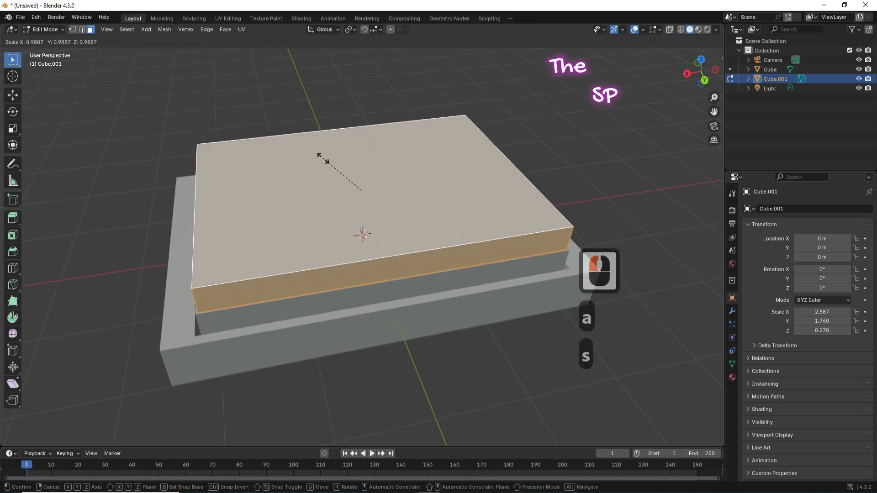
click(323, 159)
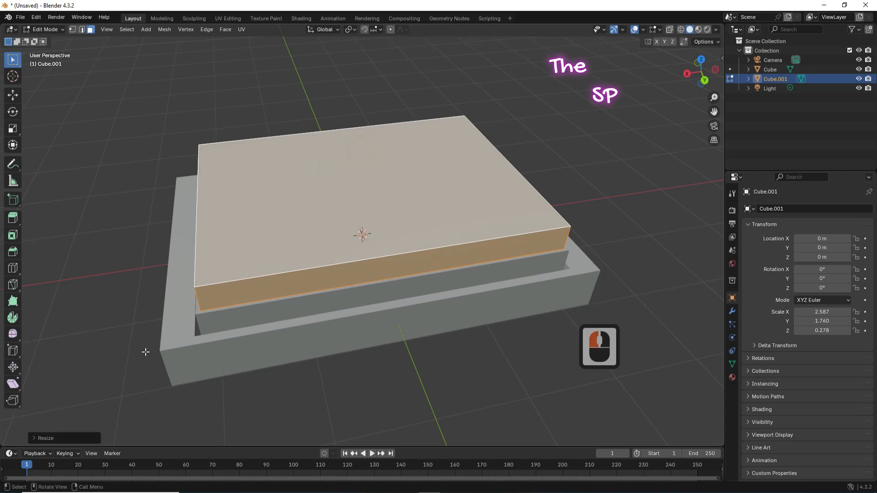
Step: Subdivide the mattress mesh with 2 cuts and return to Object Mode
right_click(253, 233)
click(240, 206)
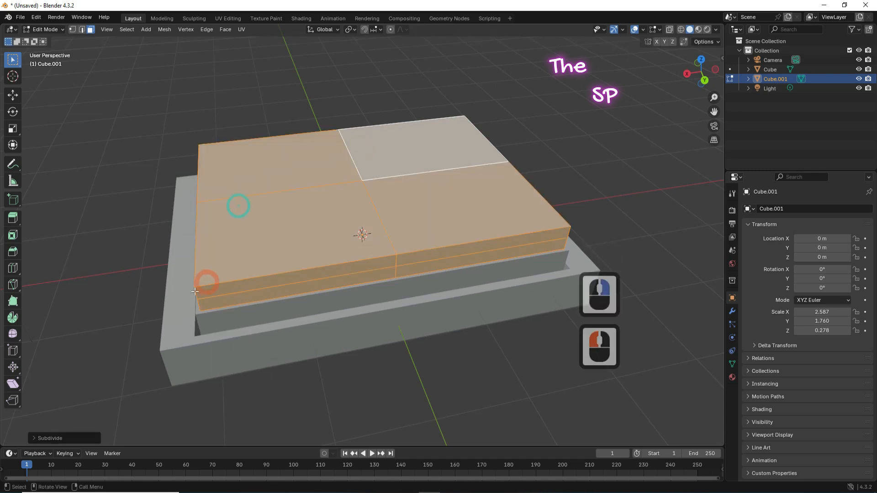
click(66, 439)
drag(88, 372, 117, 373)
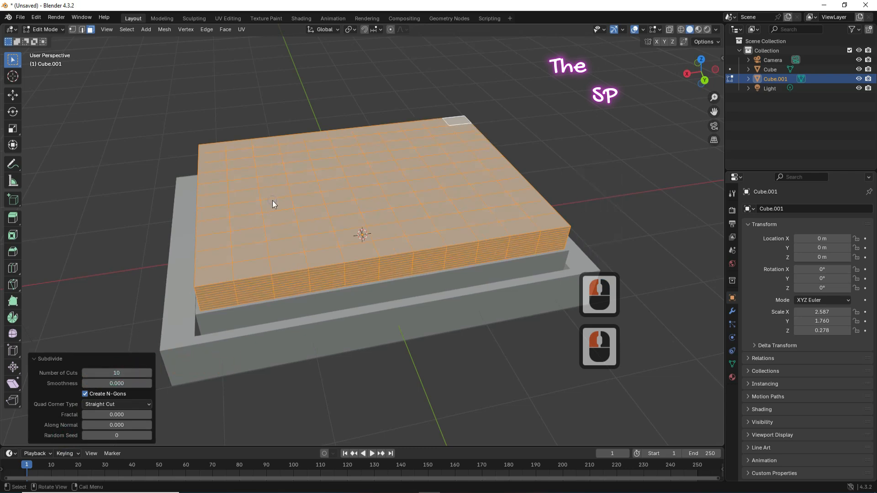
right_click(242, 204)
click(239, 205)
click(117, 373)
text(2)
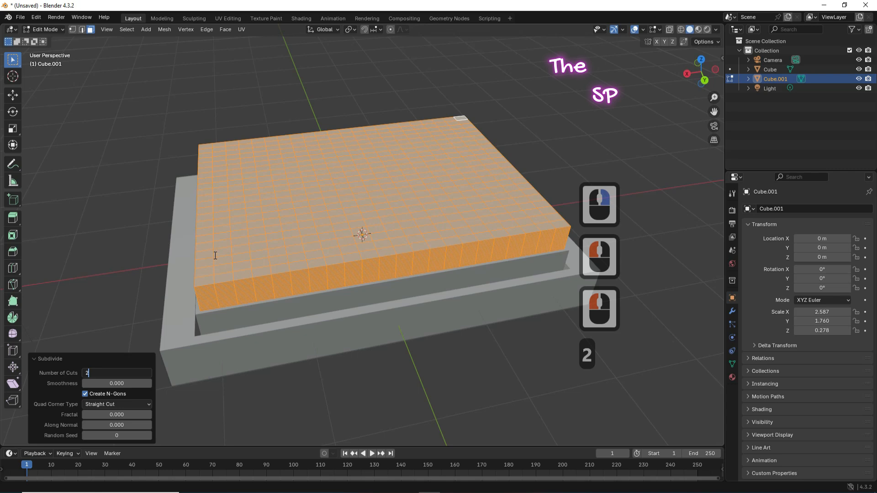
key(Return)
click(53, 30)
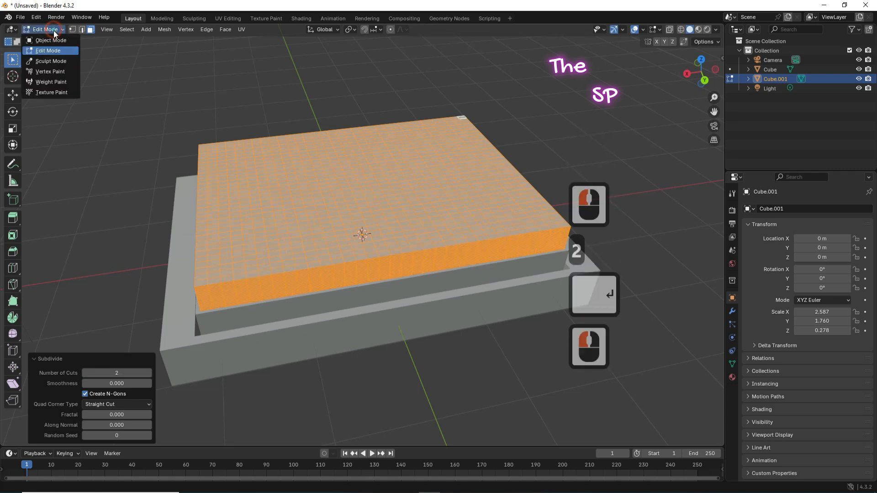
click(57, 41)
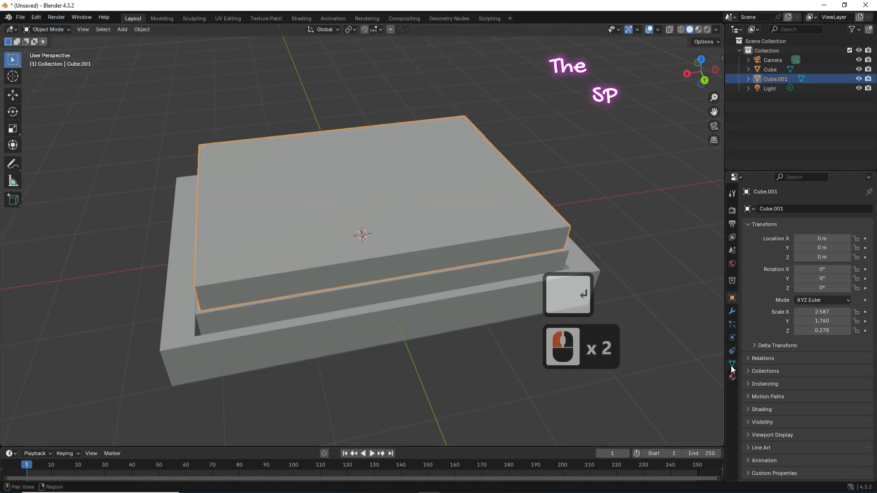
Step: Add a Subdivision Surface modifier at viewport level 2 to the mattress and apply it
click(732, 311)
click(807, 211)
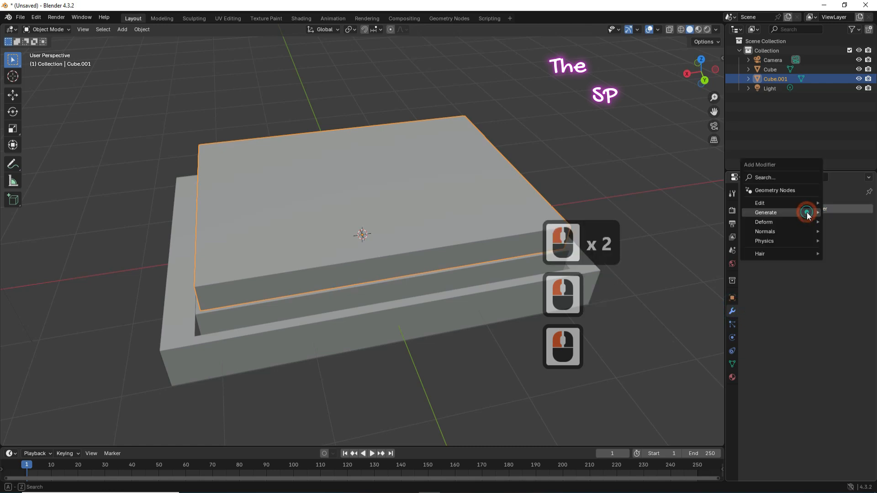
mouse_move(807, 215)
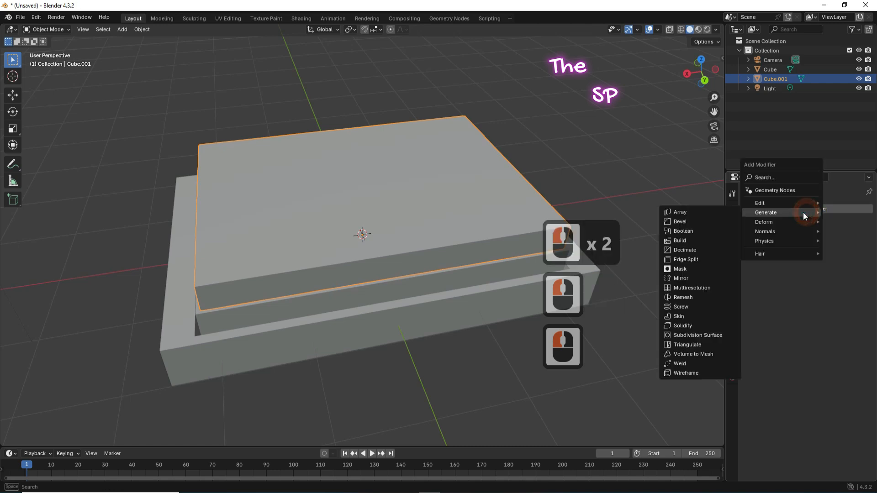
click(690, 337)
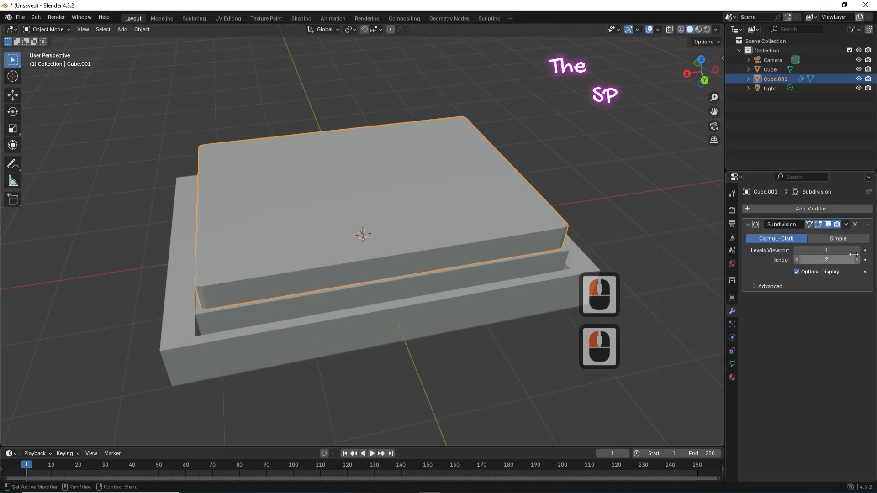
click(858, 251)
click(847, 224)
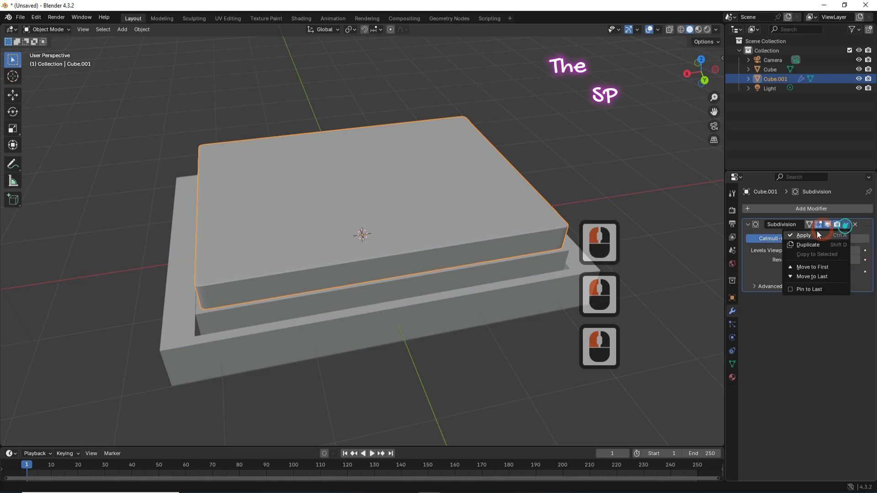
click(804, 236)
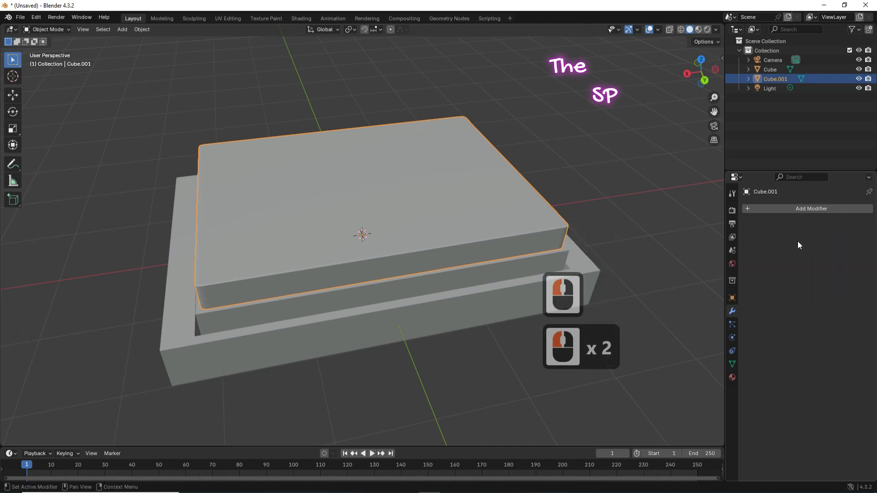
Step: Shade the mattress smooth, then select the lower bed base
right_click(253, 224)
click(231, 227)
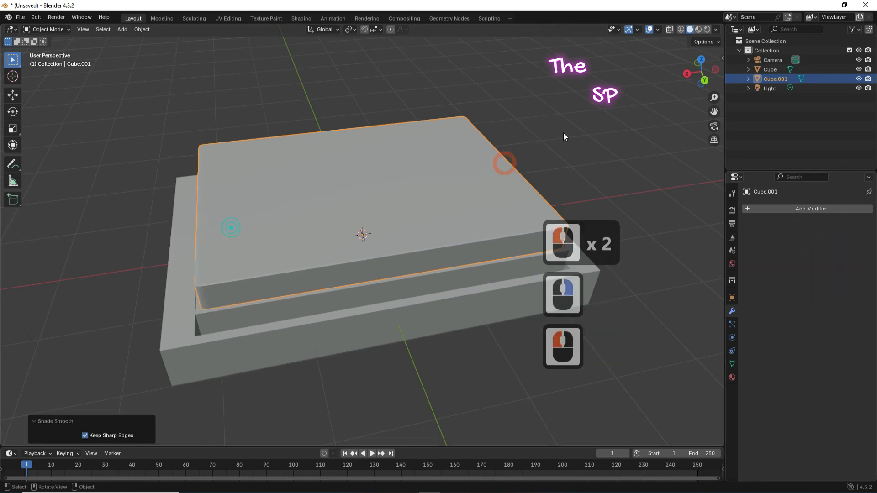
drag(698, 70, 672, 73)
click(565, 282)
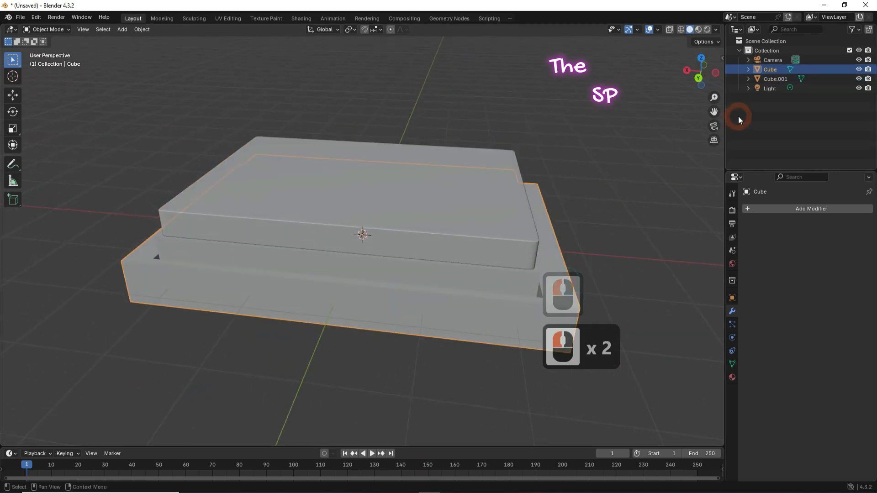
Step: In Edit Mode, extrude the base's end face upward into a tall headboard
click(47, 30)
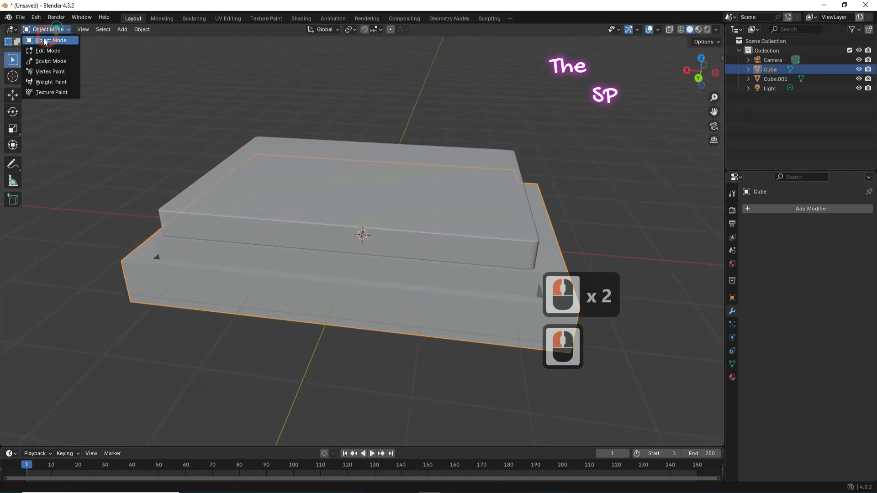
click(44, 51)
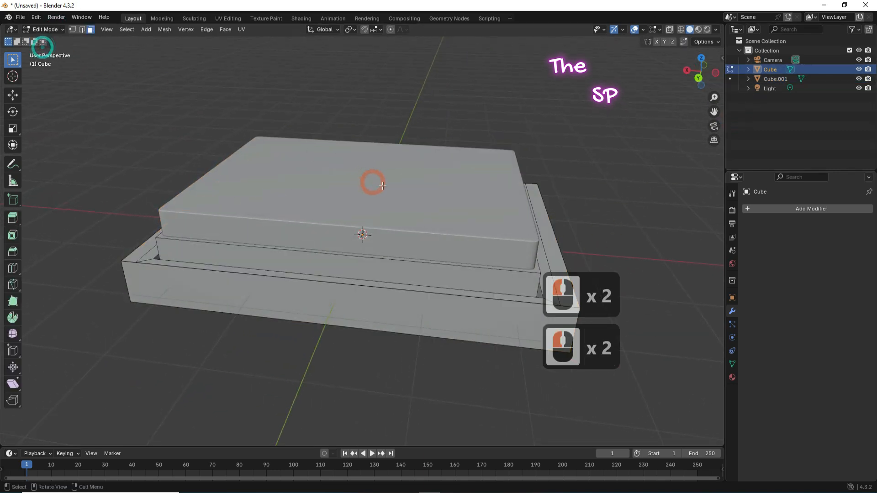
click(540, 215)
key(e)
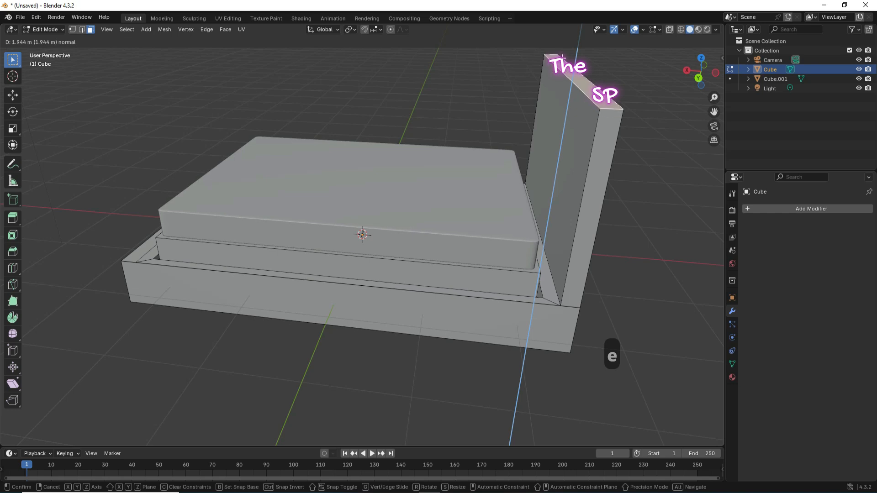
click(558, 102)
Step: Inset the headboard's face in several extrude-and-shrink passes down to about half size
click(563, 106)
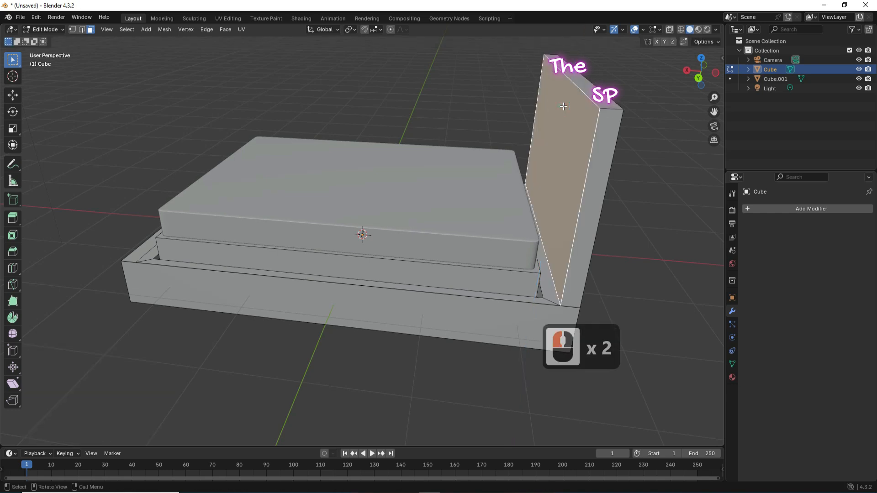
key(e)
key(s)
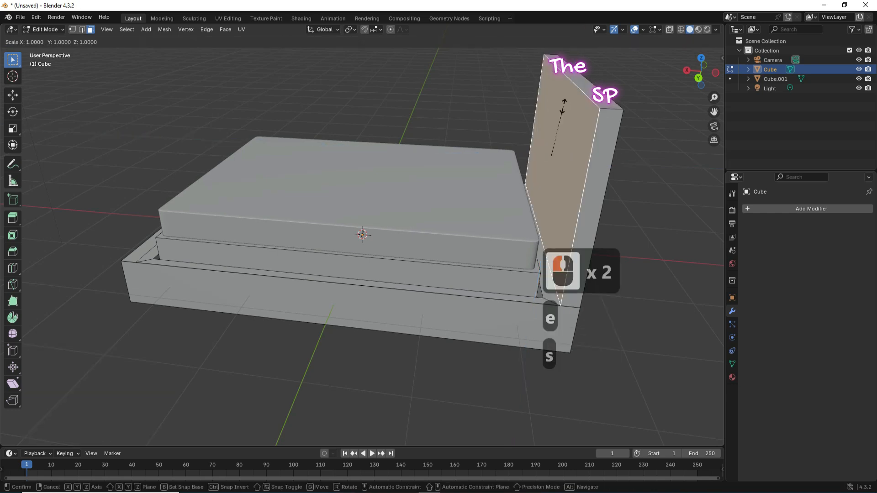
click(563, 112)
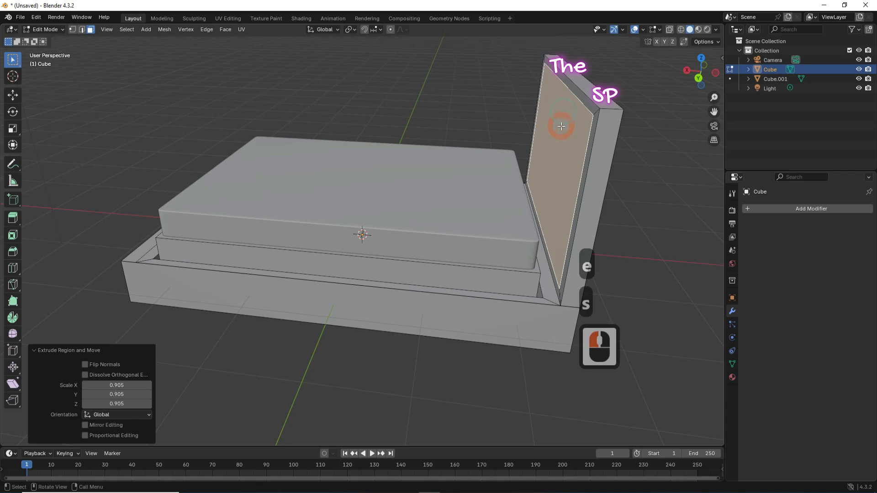
key(e)
click(556, 127)
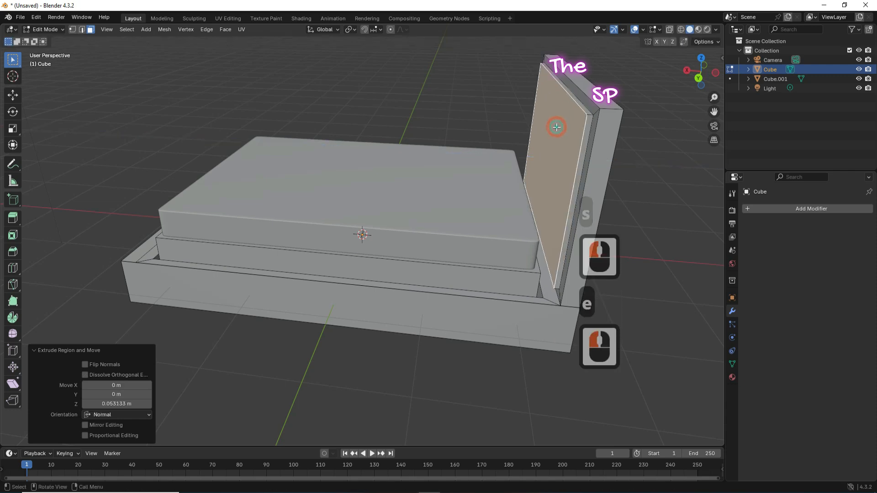
key(e)
key(s)
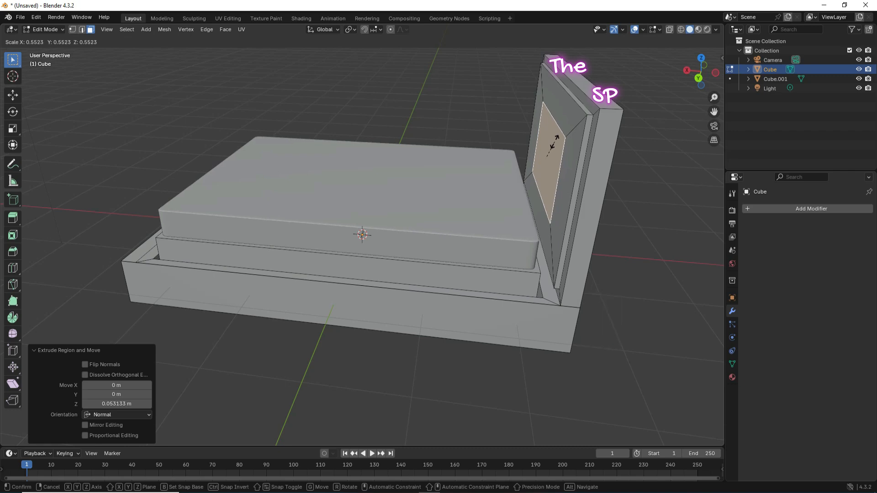
click(555, 142)
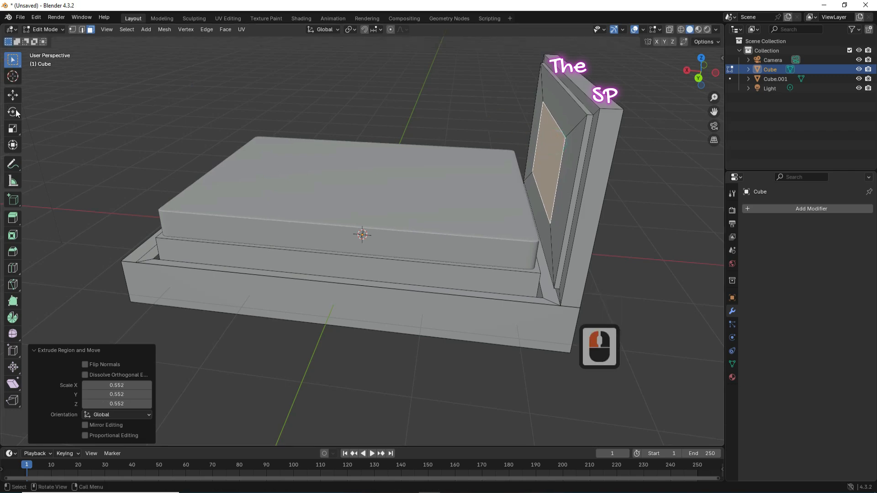
Step: Push the inset panel back into the headboard with the Move tool and return to Object Mode
click(13, 96)
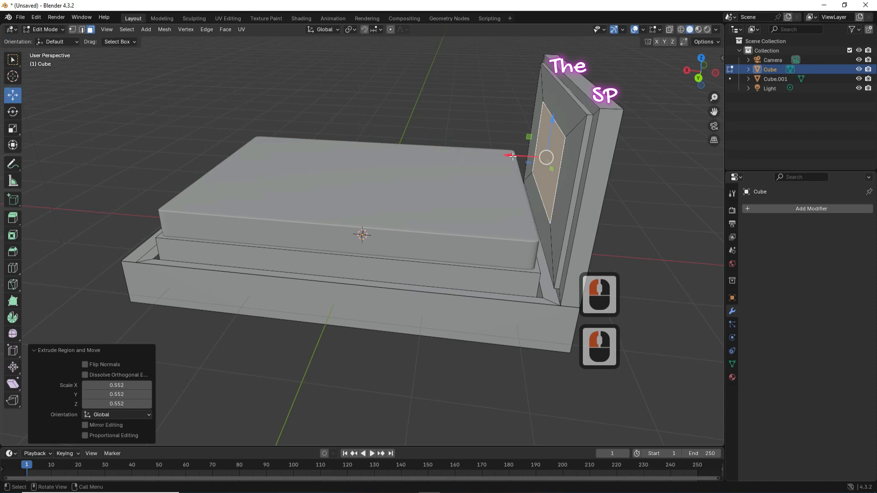
drag(509, 156, 503, 155)
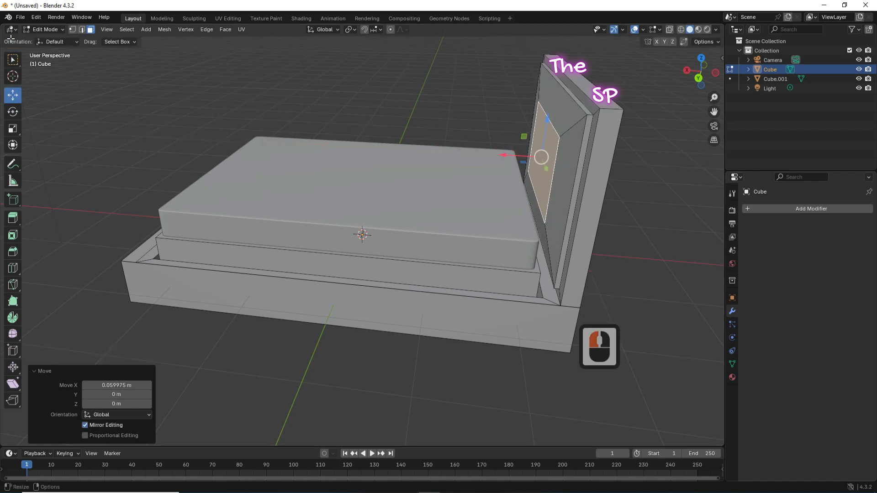
click(42, 29)
click(48, 41)
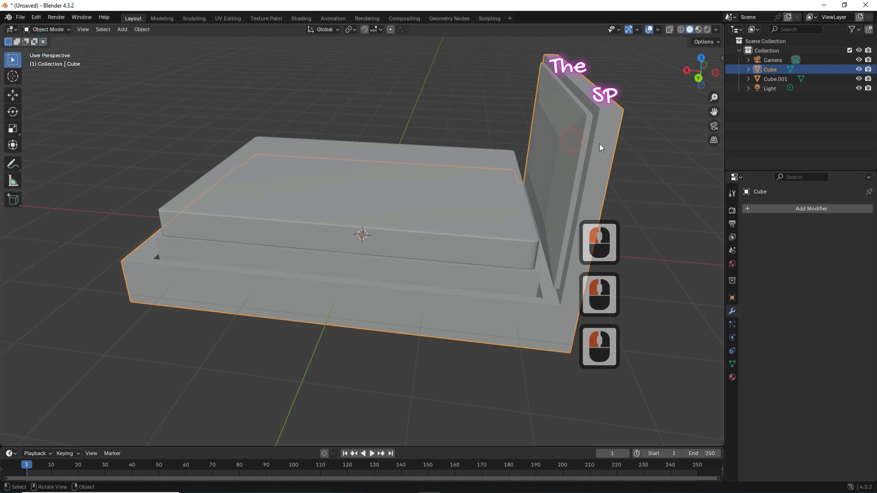
Step: Add a plane and raise it above the mattress
drag(702, 73, 721, 70)
click(122, 30)
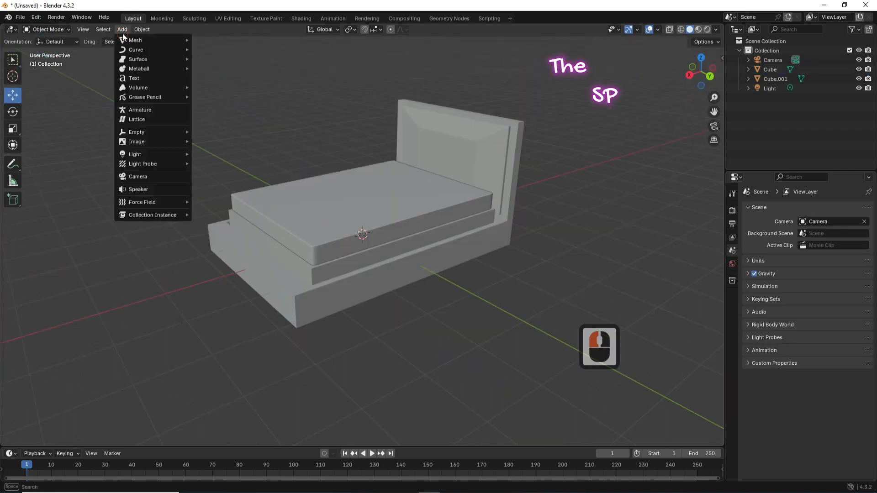
click(126, 40)
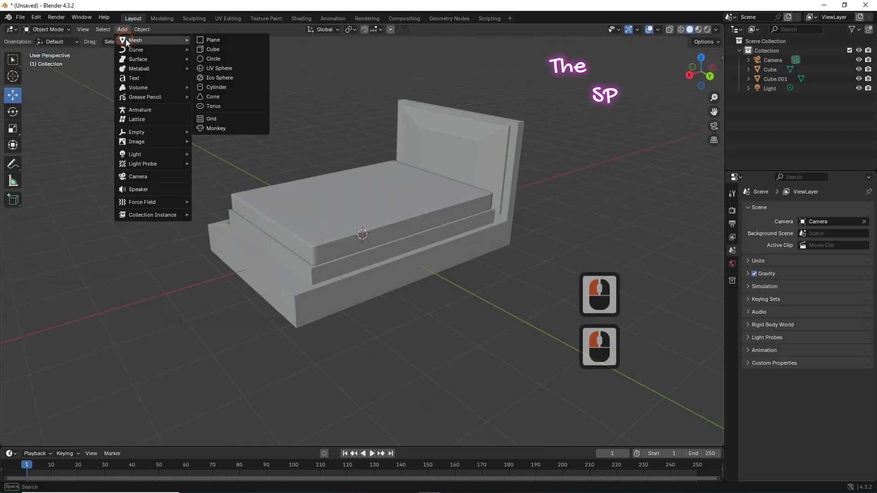
click(214, 40)
drag(361, 194, 359, 134)
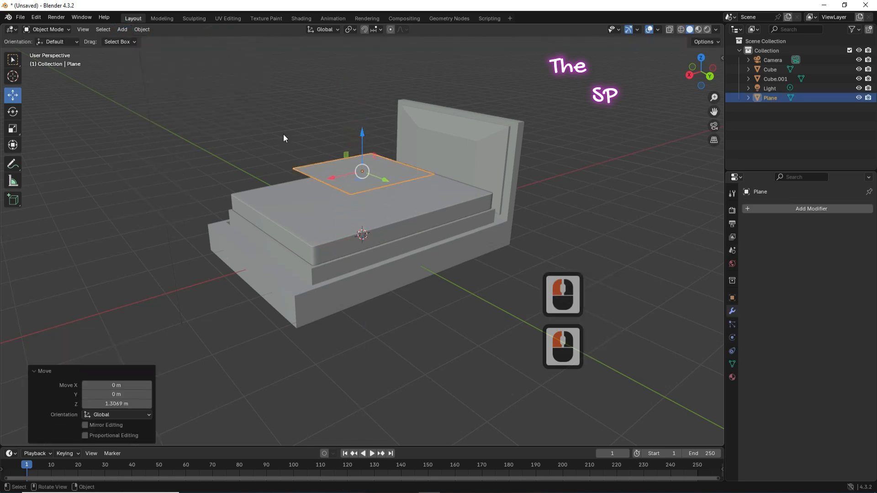
Step: Subdivide the plane in Edit Mode with 3 cuts and switch to vertex select
click(48, 30)
click(49, 50)
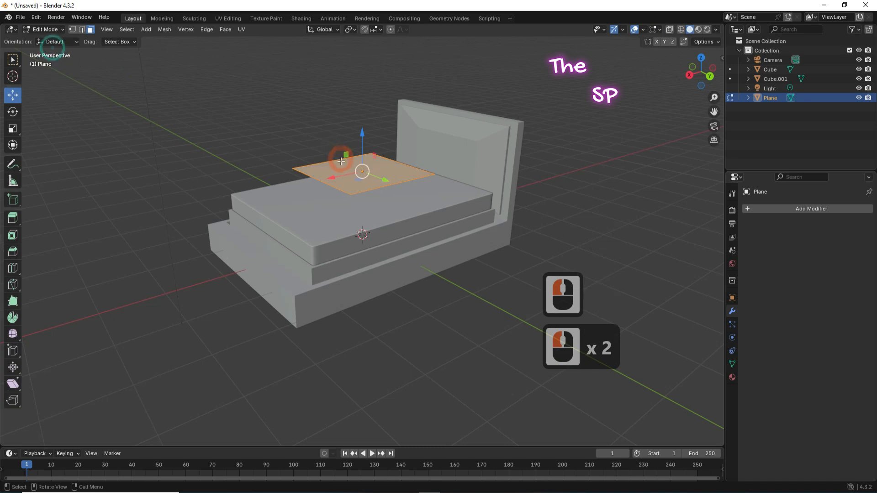
right_click(325, 169)
click(307, 164)
drag(120, 373, 129, 370)
drag(191, 366, 191, 365)
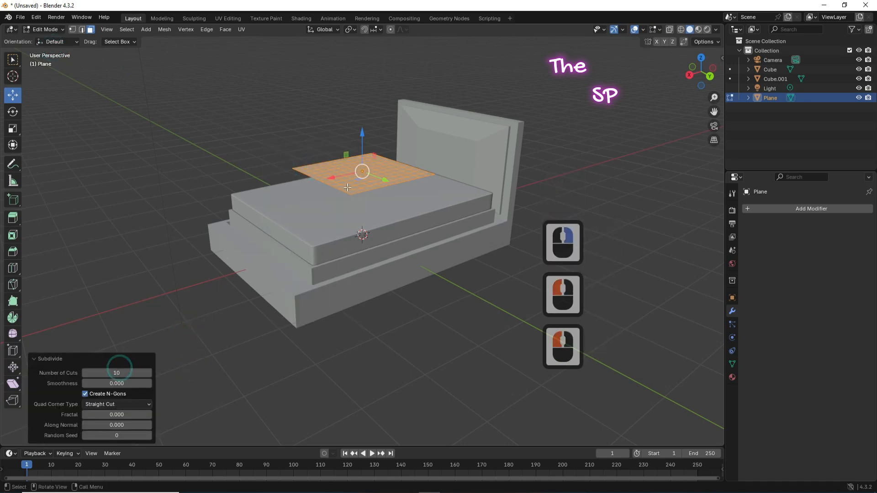
right_click(344, 179)
click(328, 175)
drag(121, 374, 121, 374)
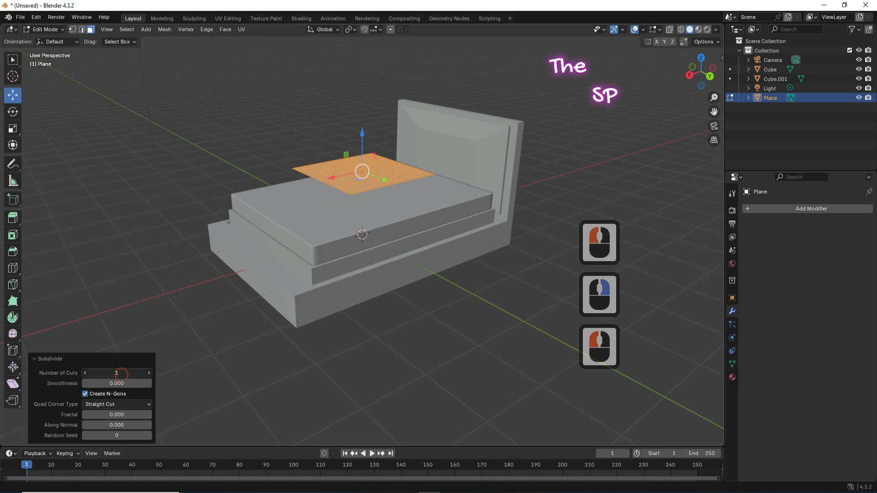
text(3)
key(Return)
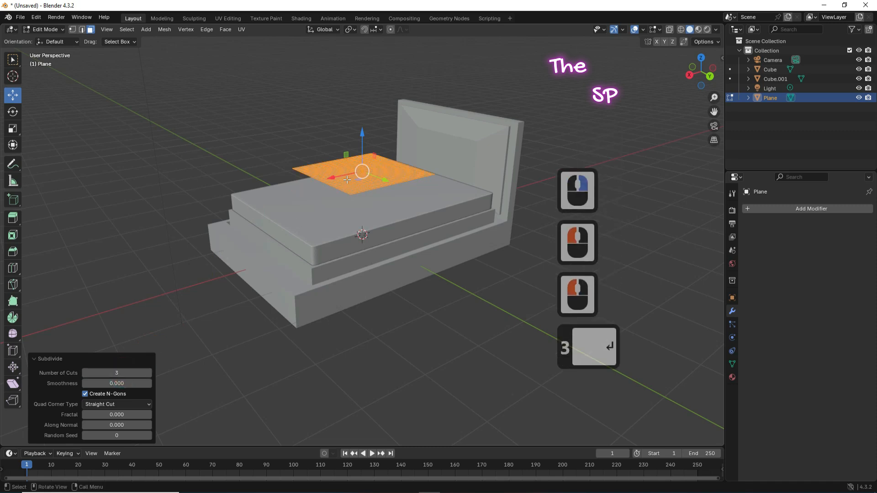
click(72, 30)
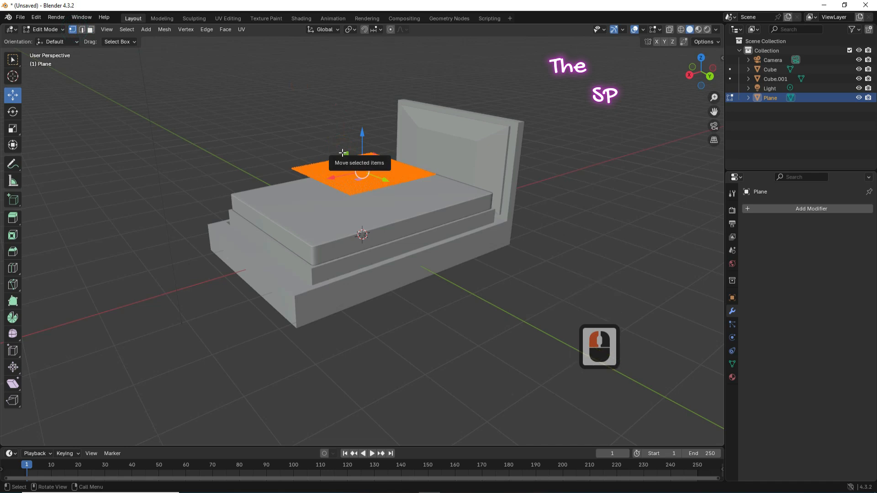
Step: Extrude the plane into a slab, scale a middle loop cut out by 1.099, and return to Object Mode
key(e)
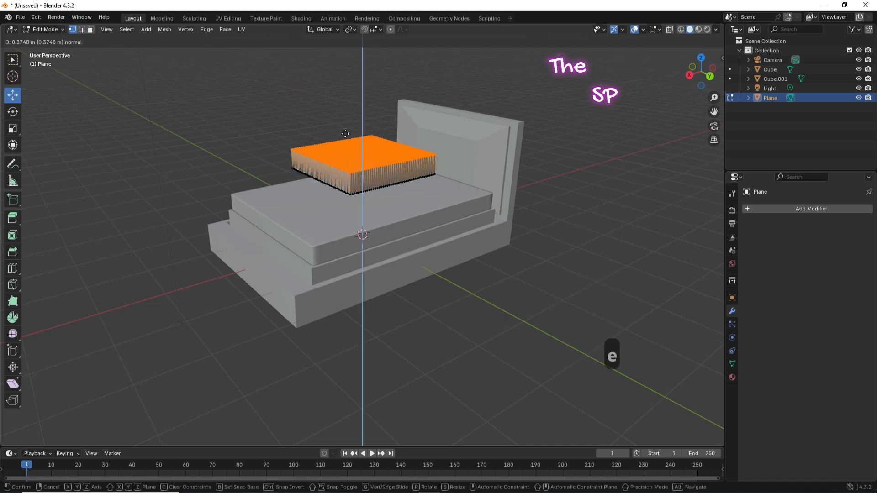
click(345, 134)
key(a)
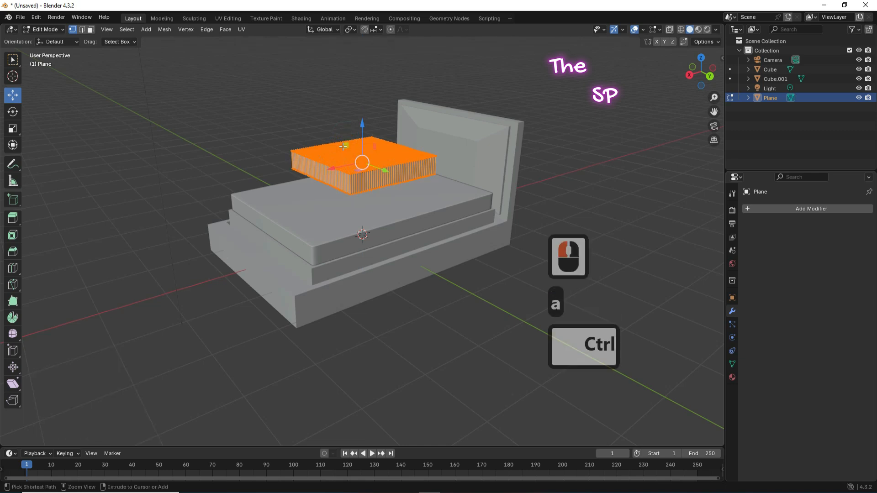
key(ctrl+r)
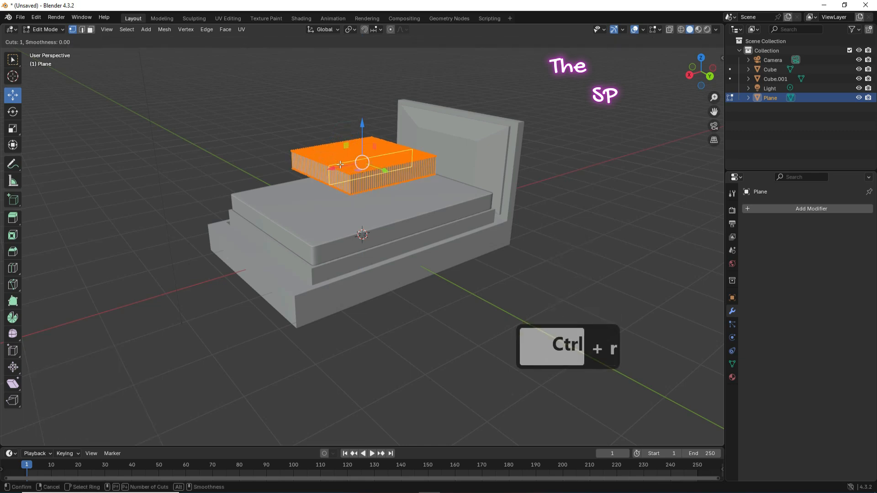
click(350, 153)
right_click(355, 158)
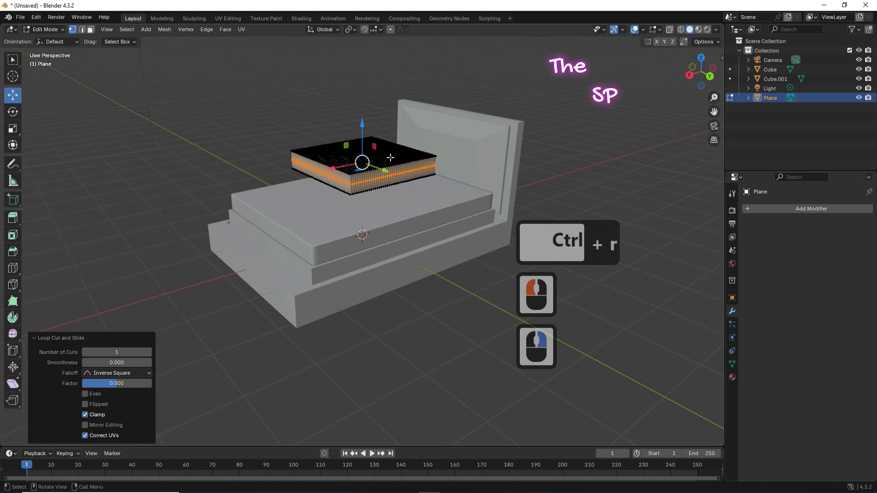
key(s)
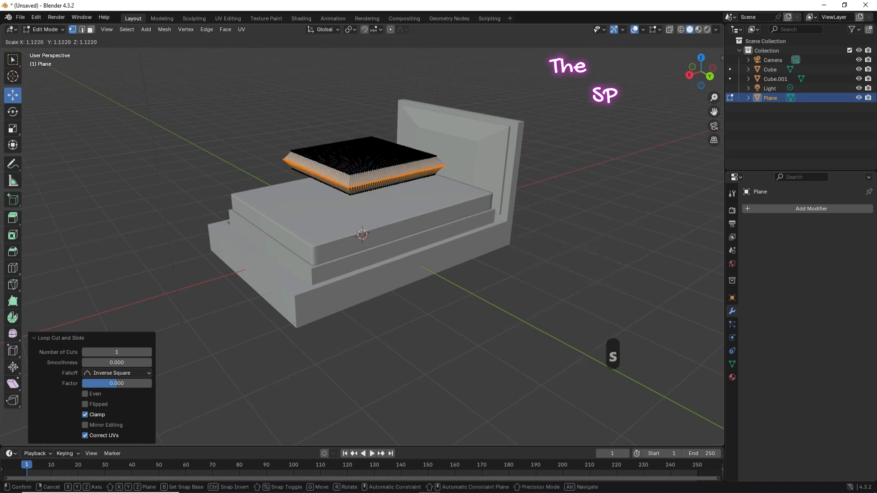
click(423, 144)
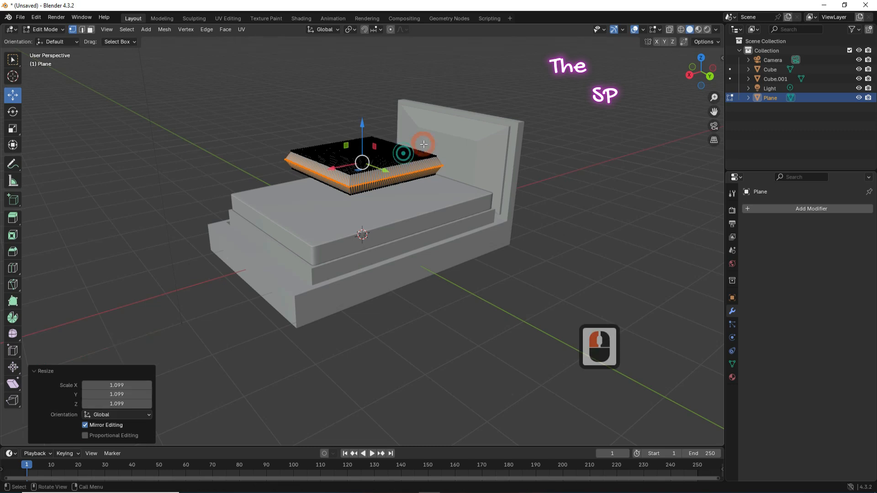
click(54, 30)
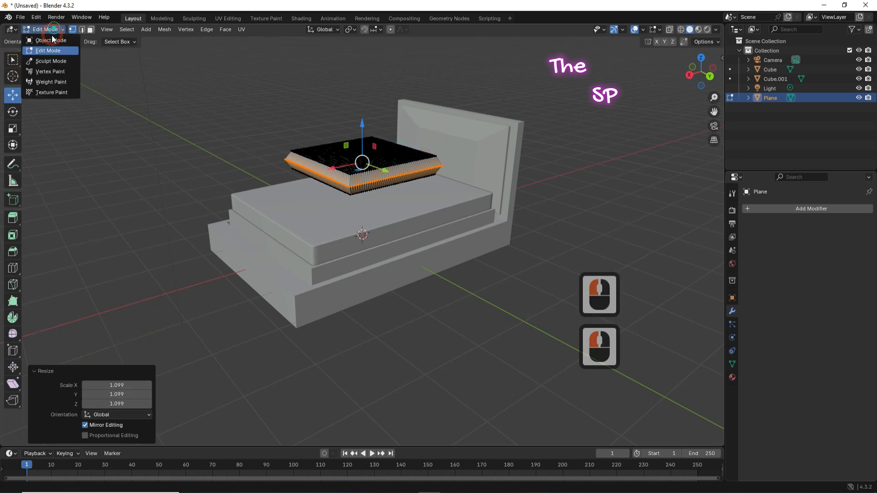
click(48, 21)
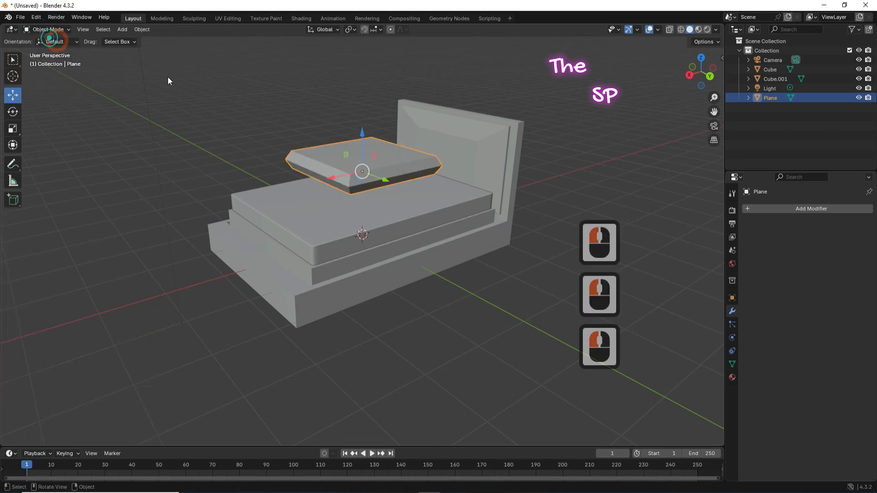
Step: Add a Cloth simulation to the plane with Pressure enabled at 3
click(735, 338)
click(733, 338)
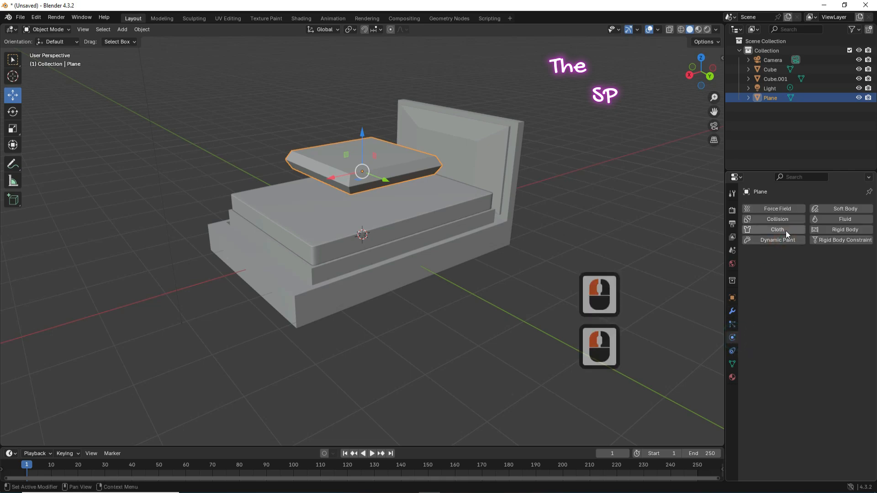
click(785, 230)
scroll(759, 324, down, 2)
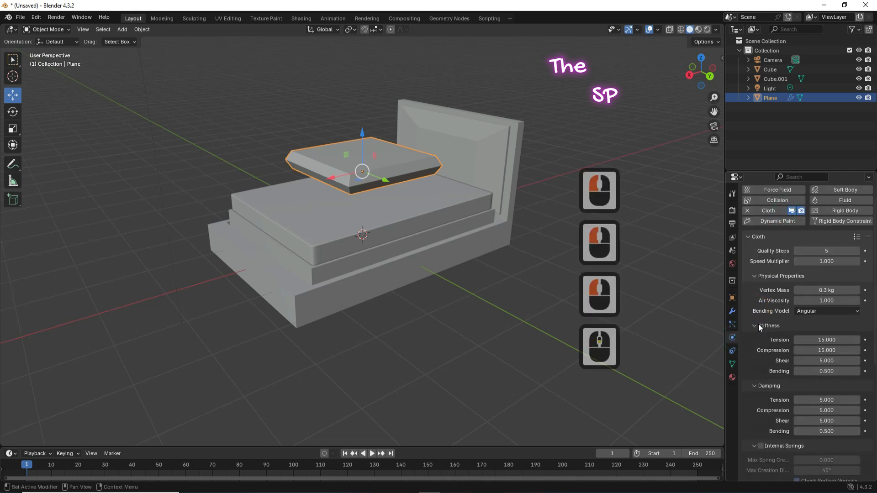
scroll(759, 324, down, 7)
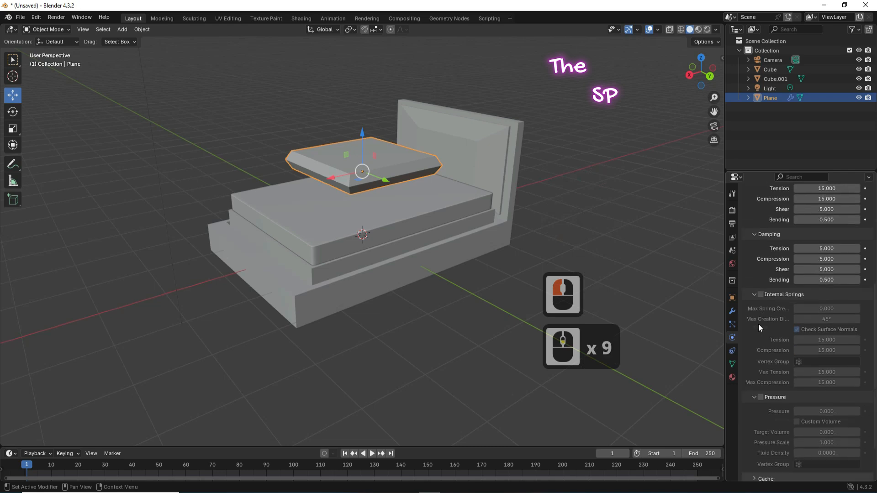
click(761, 397)
click(825, 411)
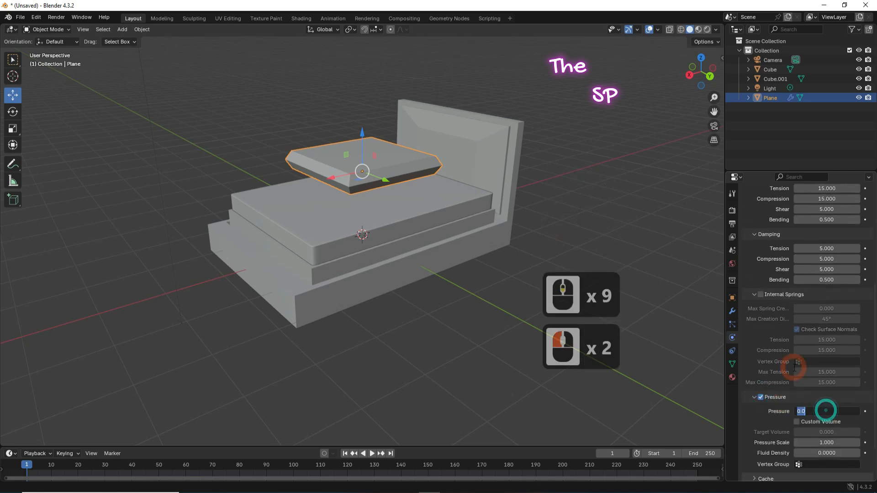
text(3)
click(757, 414)
Step: Set the cloth's Gravity field weight to 0
scroll(756, 393, down, 9)
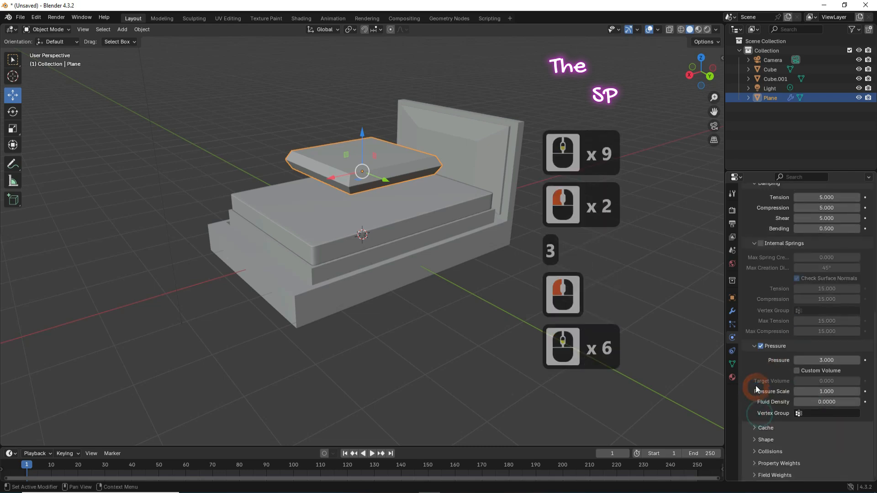
click(759, 475)
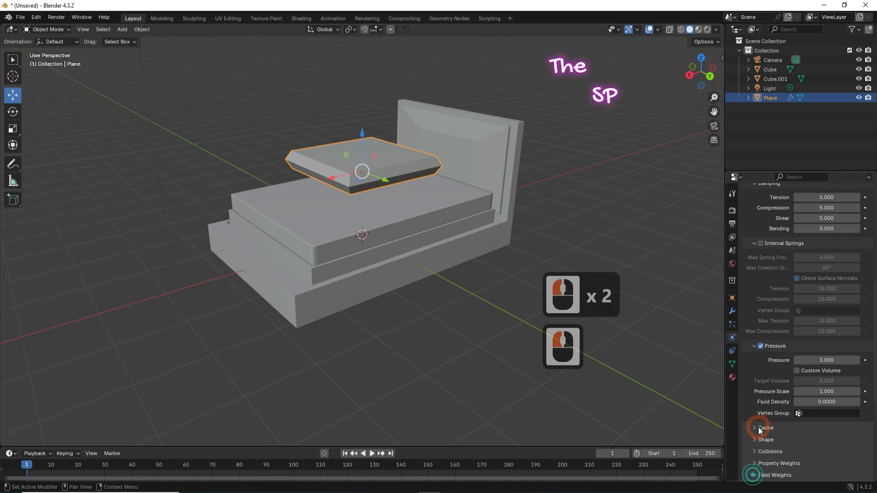
scroll(759, 425, down, 6)
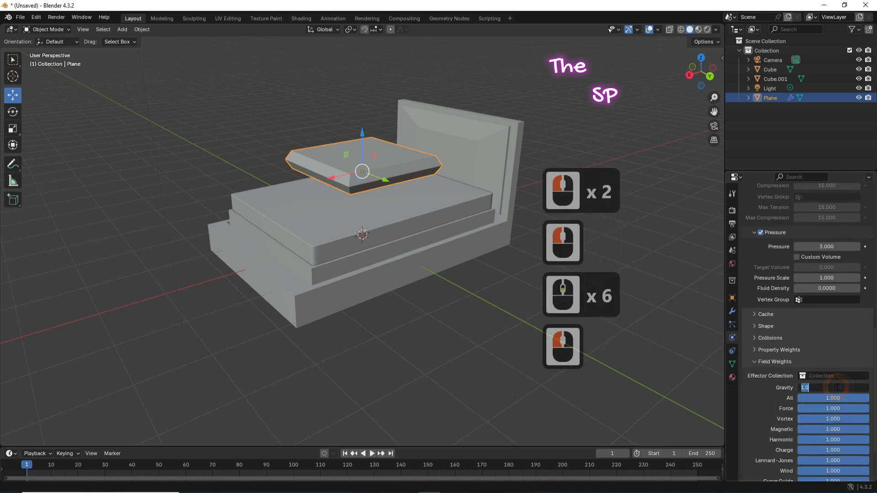
text(0)
click(782, 393)
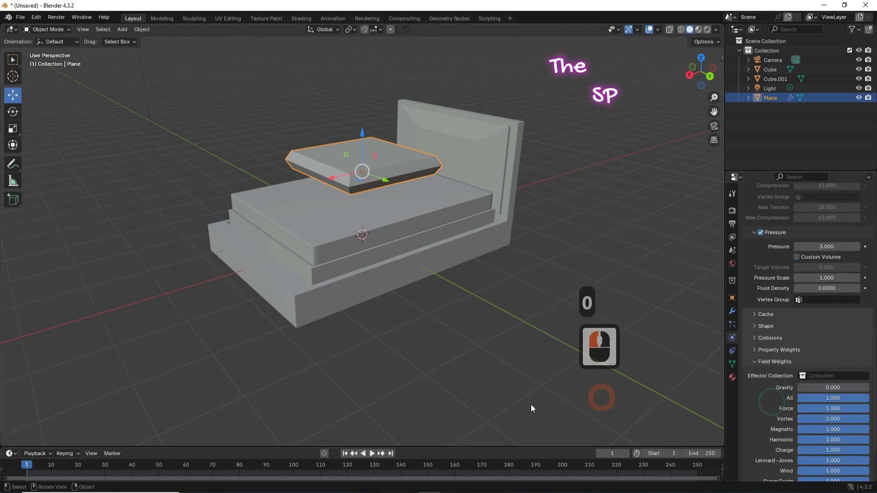
Step: Run the cloth simulation to frame 88 and apply the Cloth modifier to keep the puffed pillow
click(372, 454)
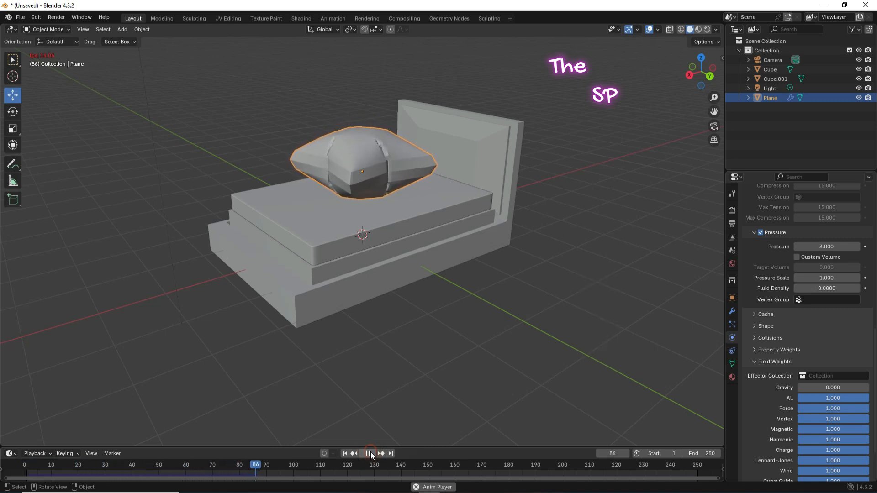
click(371, 454)
click(733, 311)
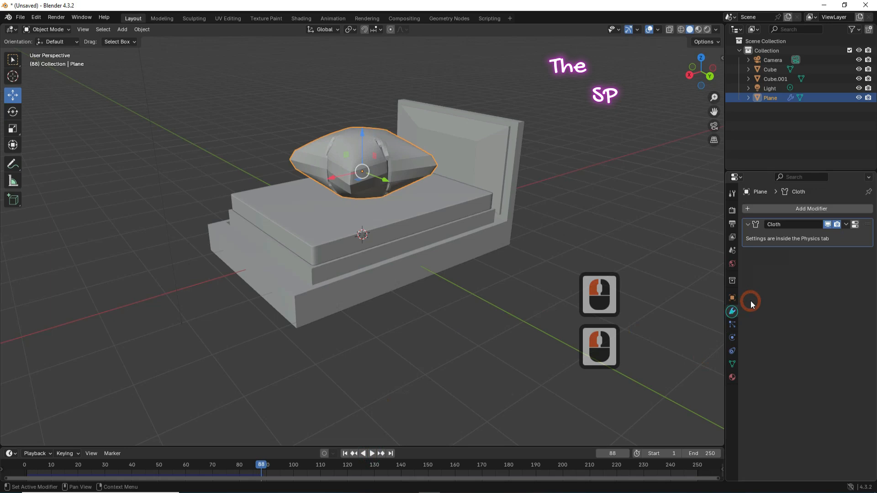
click(846, 225)
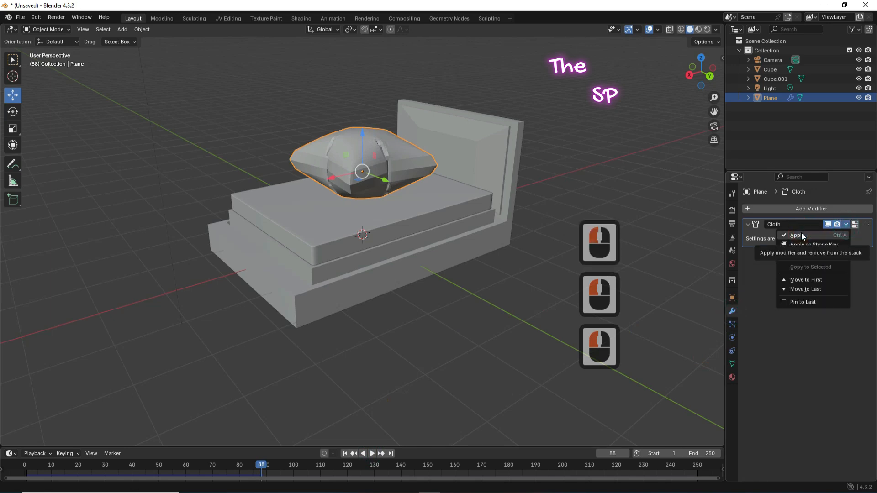
click(797, 236)
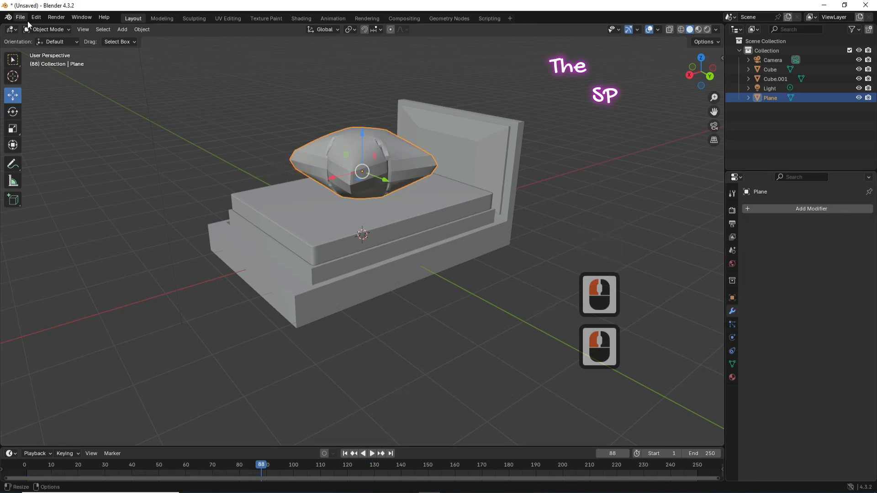
click(45, 29)
Step: Bevel the pillow's rim loop to 0.00783 m, then extrude and scale it to 0.921 for an inset seam
click(40, 50)
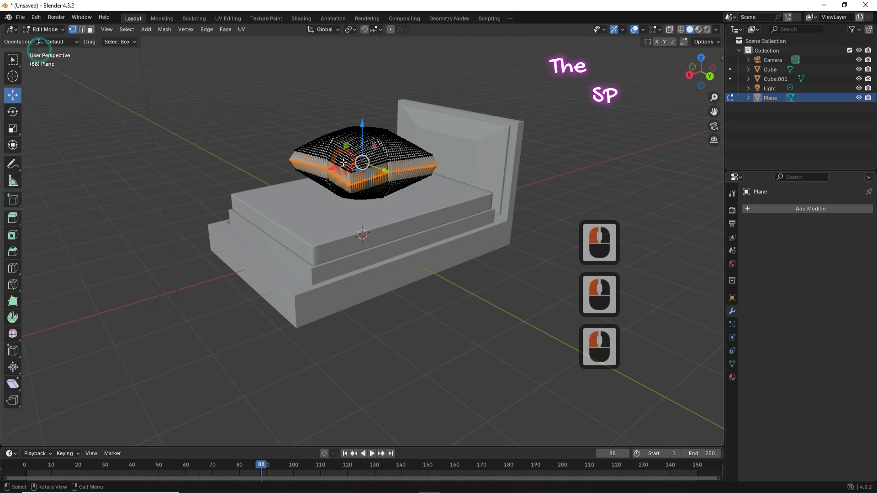
scroll(343, 162, up, 5)
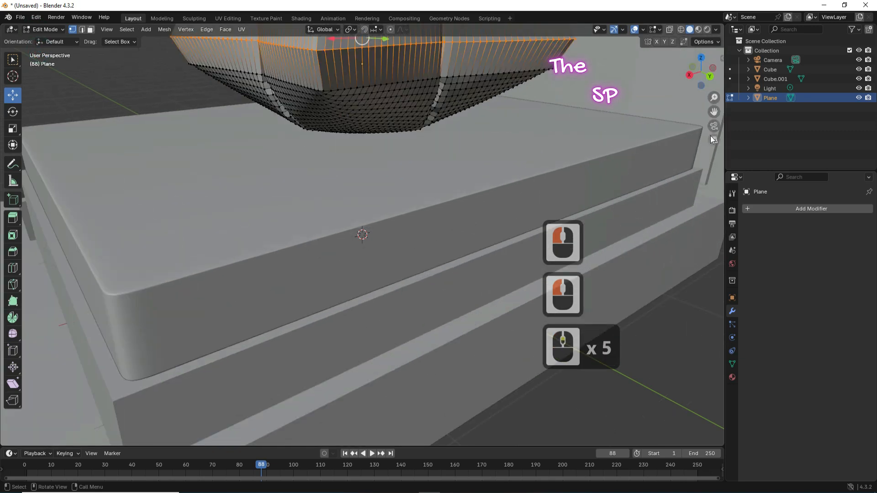
drag(714, 112, 718, 229)
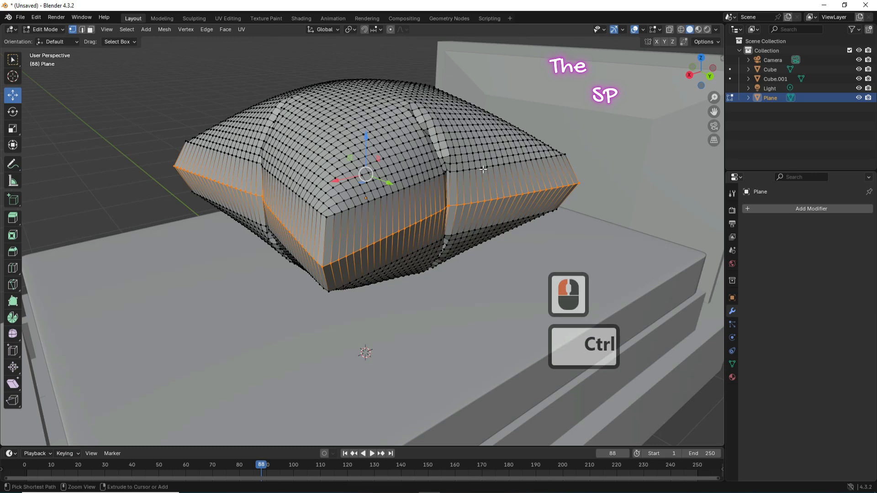
key(ctrl+b)
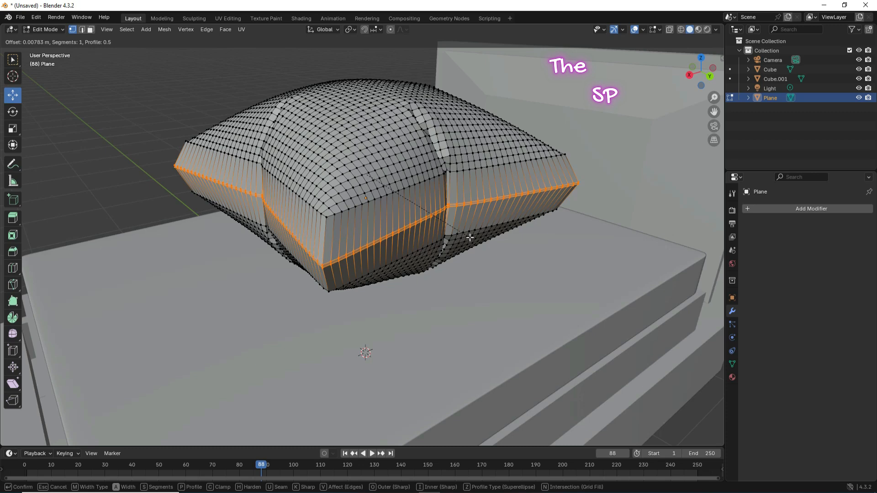
click(470, 237)
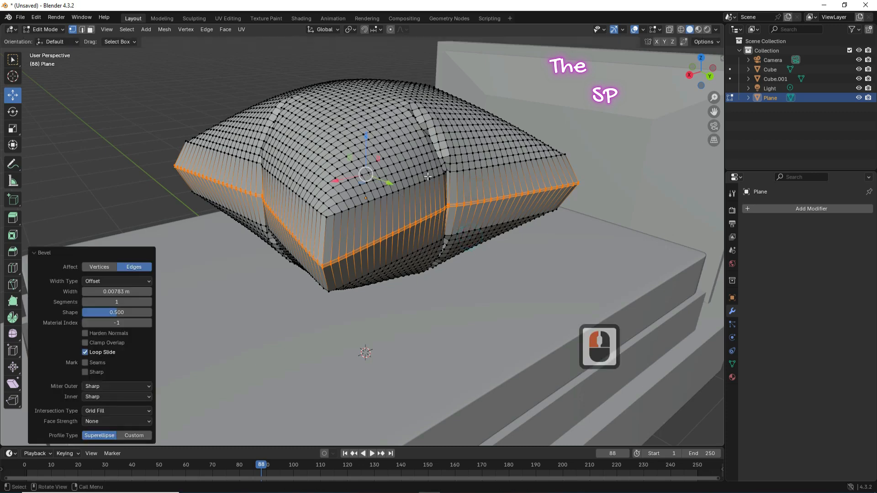
key(e)
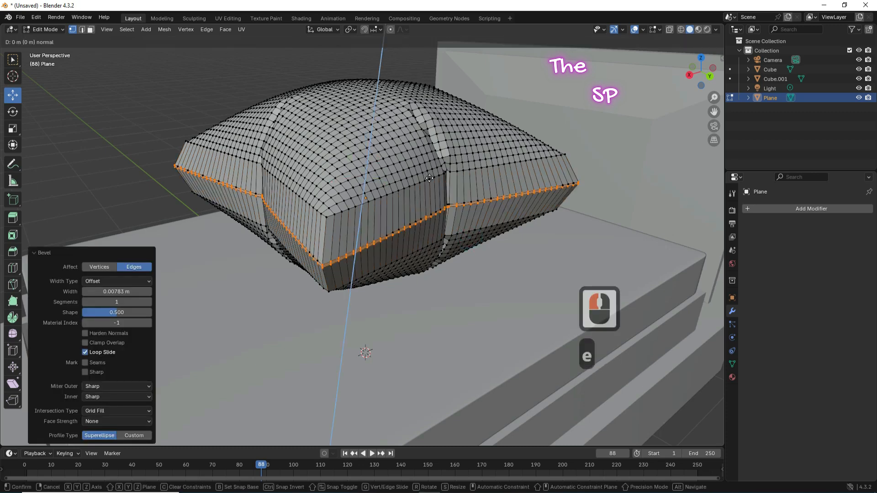
key(s)
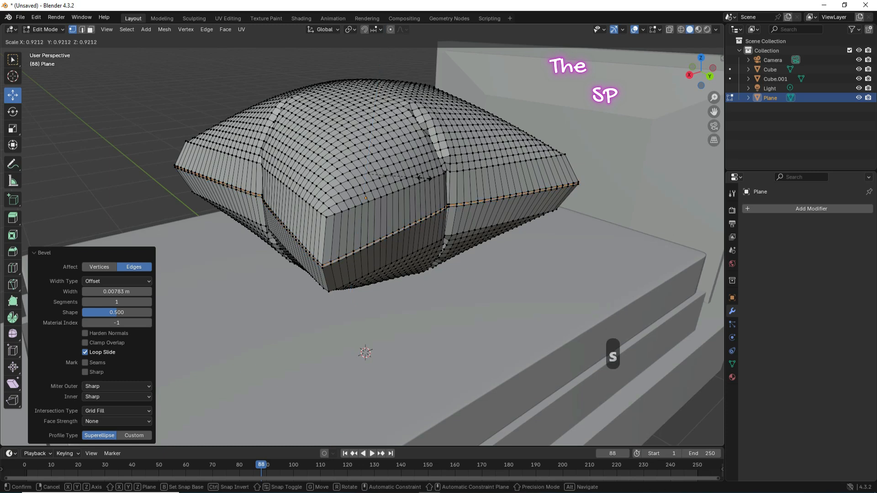
click(424, 178)
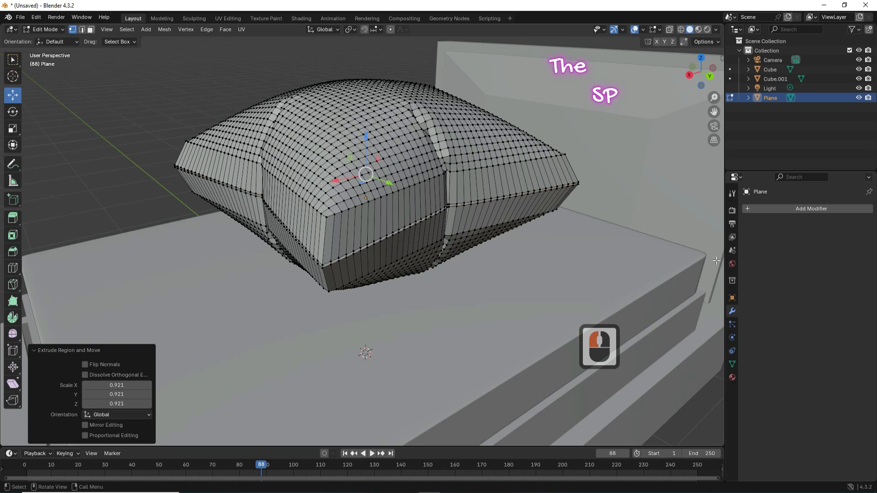
Step: Switch back to Object Mode and select the pillow
click(51, 29)
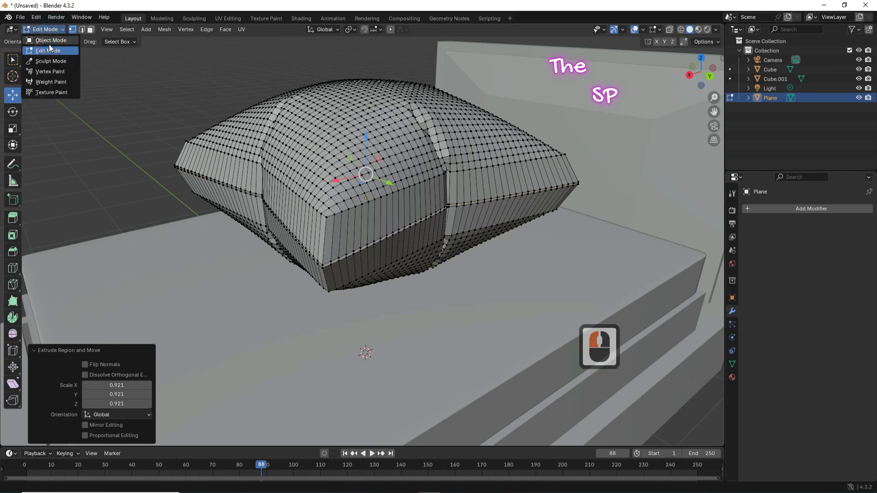
click(50, 41)
click(379, 183)
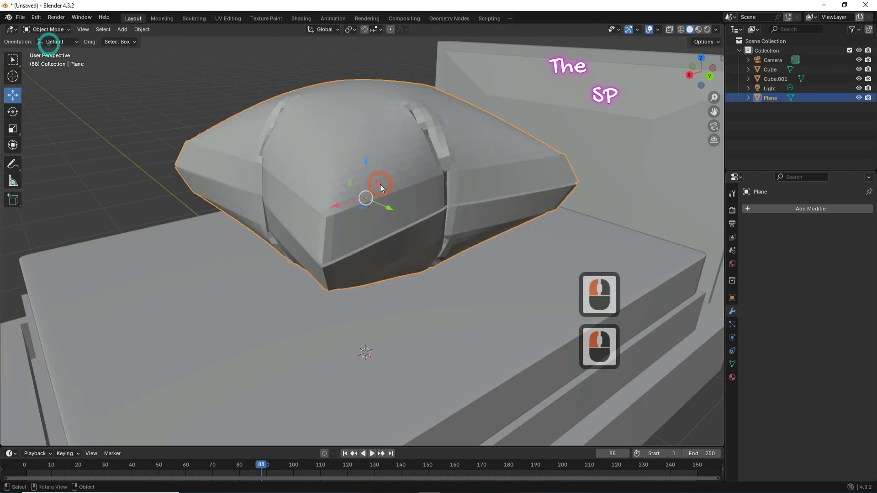
Step: Add a Subdivision Surface modifier at viewport level 2 and apply it to the pillow
click(779, 214)
mouse_move(754, 216)
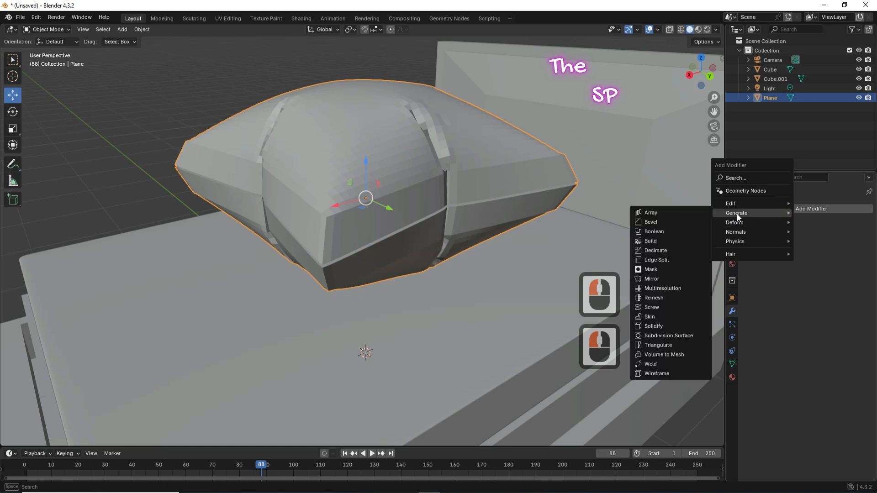
click(661, 336)
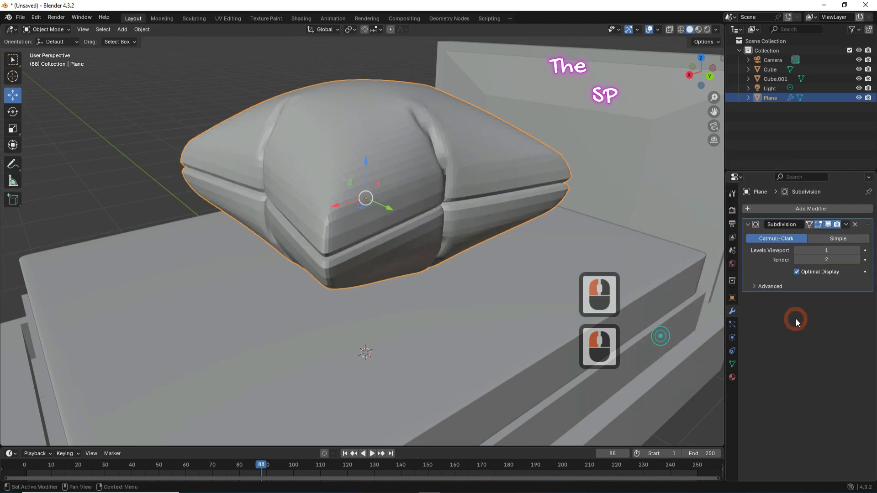
click(857, 251)
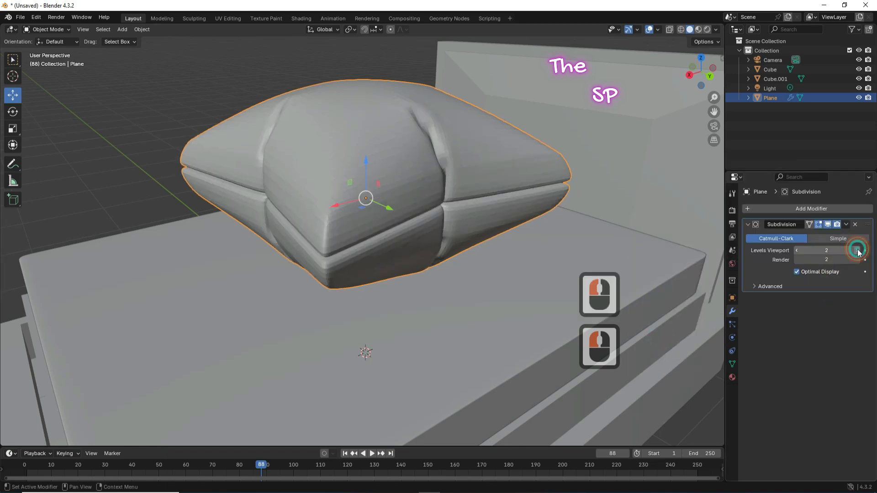
click(847, 225)
click(811, 235)
Step: Shade the pillow smooth
right_click(386, 167)
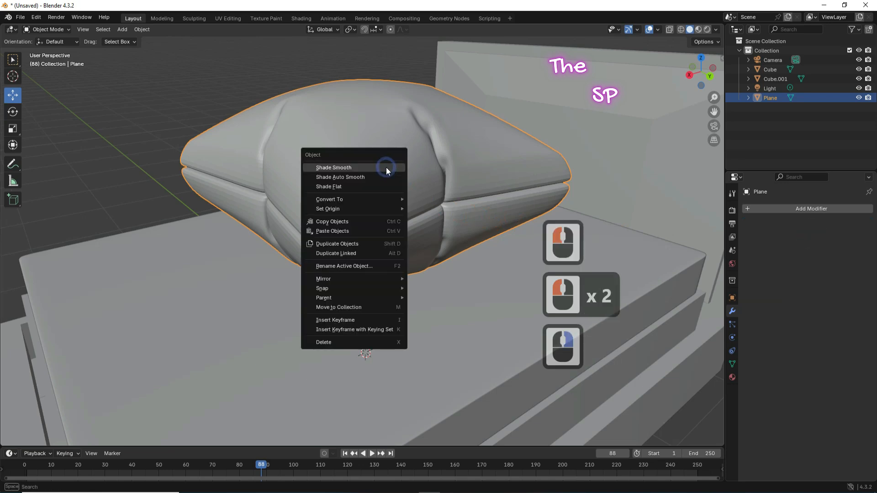
click(375, 167)
mouse_move(702, 64)
mouse_down()
mouse_move(511, 120)
mouse_move(702, 62)
mouse_up()
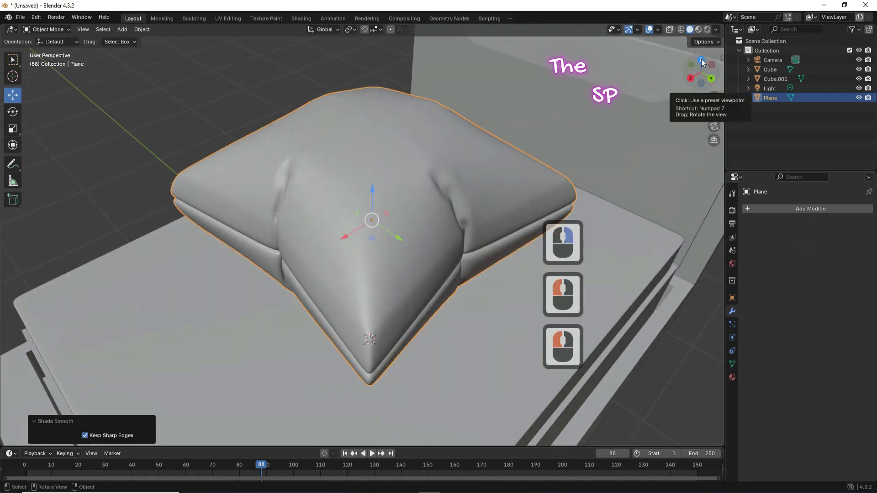
Step: From the top view, lengthen the pillow along Y and narrow it along X
click(701, 60)
scroll(409, 191, down, 4)
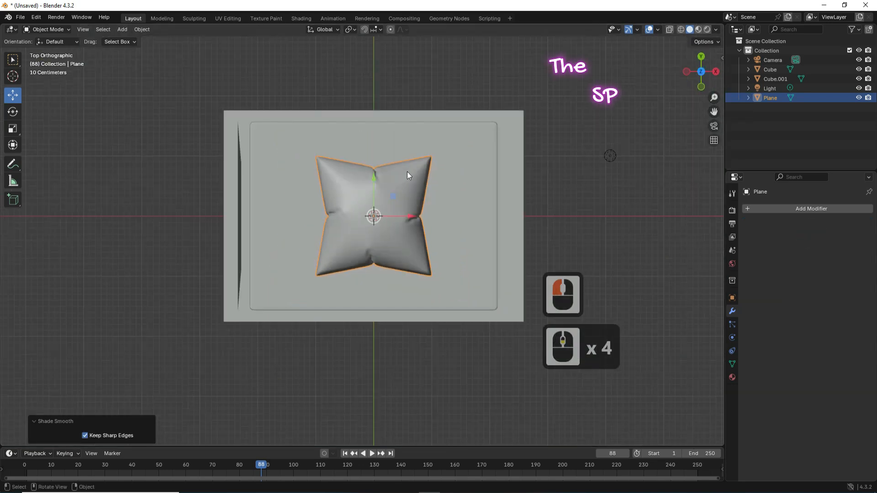
key(s)
key(y)
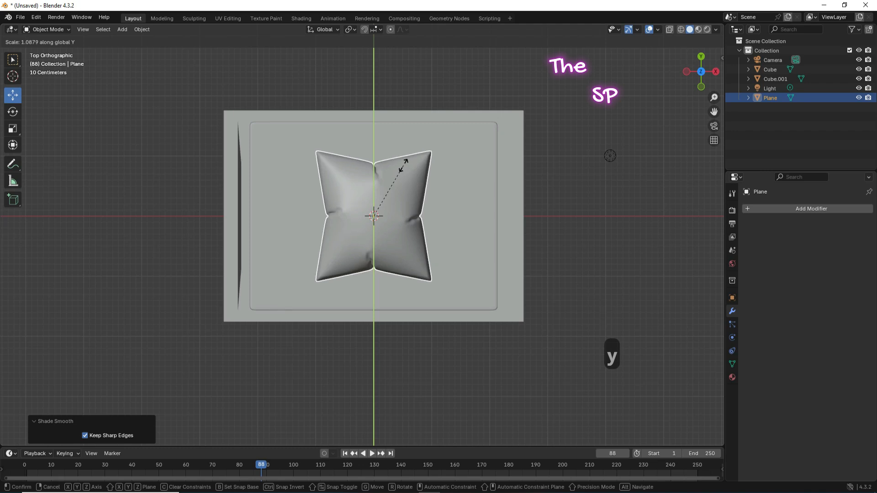
click(416, 187)
key(s)
key(x)
click(409, 191)
Step: Flatten the pillow along the Z axis
drag(706, 68, 564, 23)
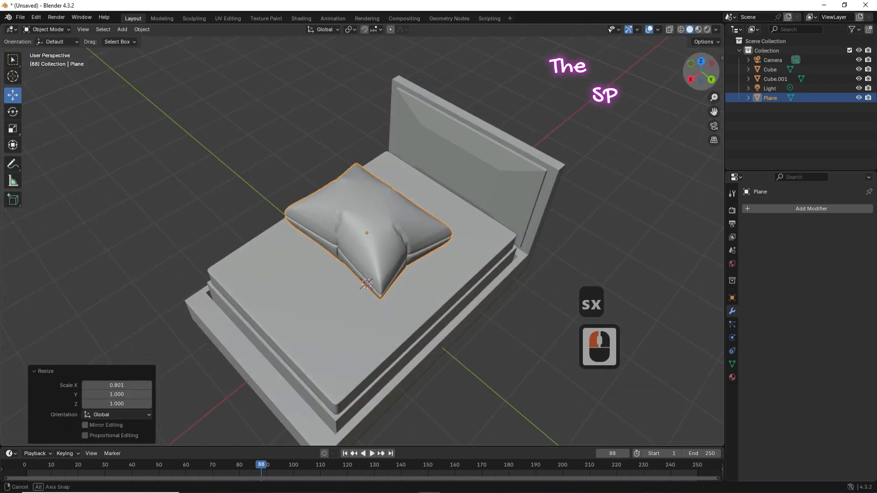
drag(706, 68, 681, 26)
key(e)
key(Escape)
key(s)
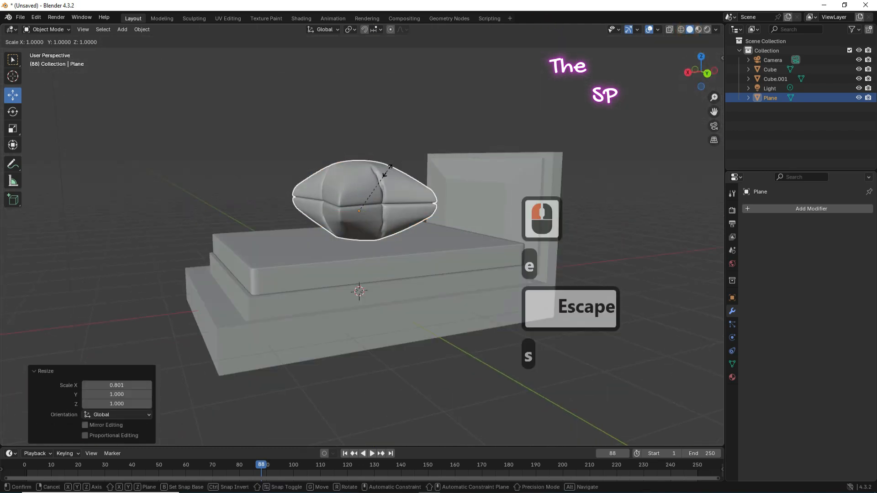
key(z)
click(387, 183)
Step: Tilt the pillow with the rotate tool, then undo the tilt
click(13, 112)
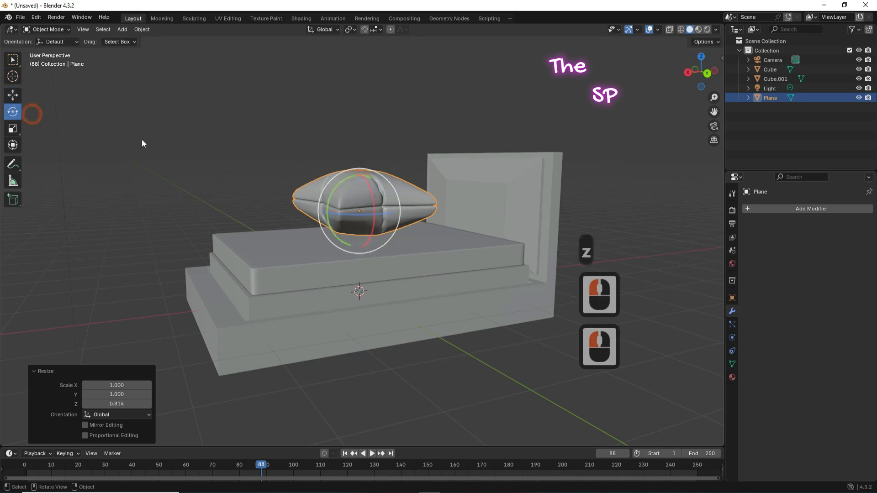
drag(354, 192, 370, 171)
click(36, 17)
click(42, 27)
click(708, 73)
Step: Shrink the pillow and move it down onto the mattress toward the headboard
click(13, 95)
drag(326, 209, 418, 209)
key(s)
click(446, 178)
drag(445, 171, 446, 177)
drag(404, 214, 416, 215)
click(453, 179)
drag(701, 74, 772, 110)
drag(440, 187, 410, 183)
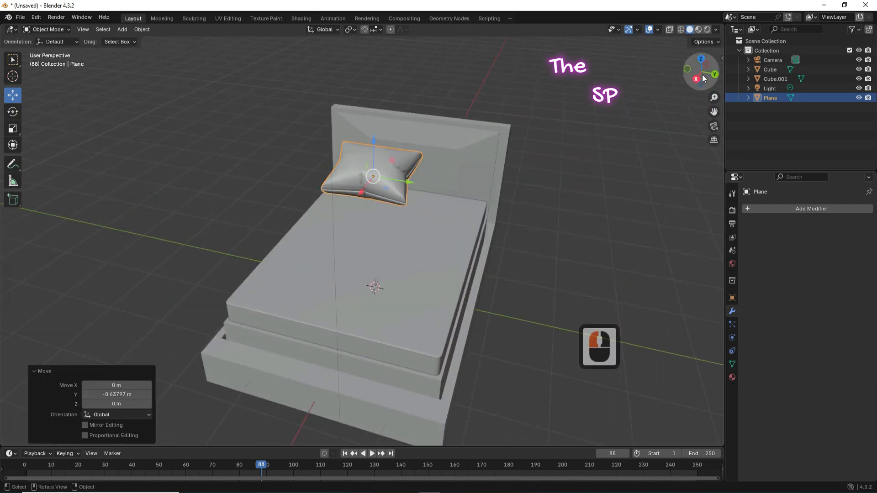
Step: Shorten the pillow along Y and narrow it to 0.790 along X
click(701, 58)
key(s)
key(y)
click(284, 209)
key(s)
key(x)
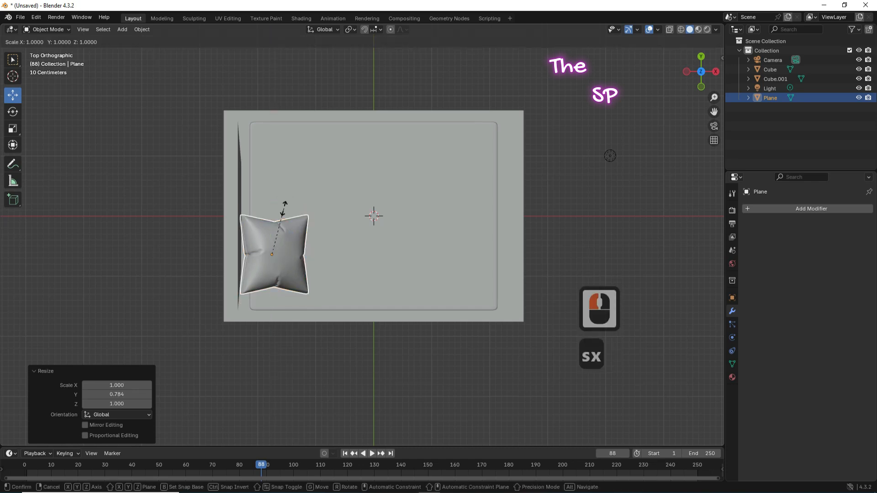
click(279, 216)
Step: From the front view, nudge the pillow along X against the headboard
drag(690, 82, 850, 27)
key(KP_1)
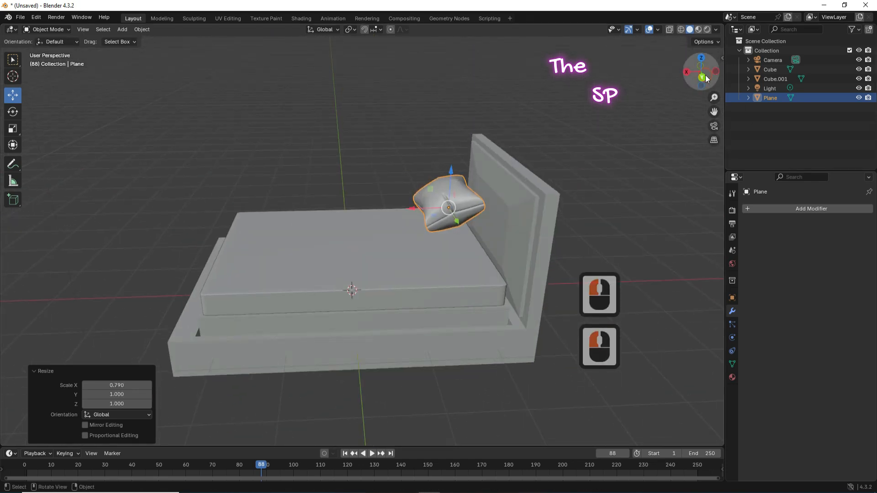
key(g)
key(x)
click(347, 204)
key(KP_7)
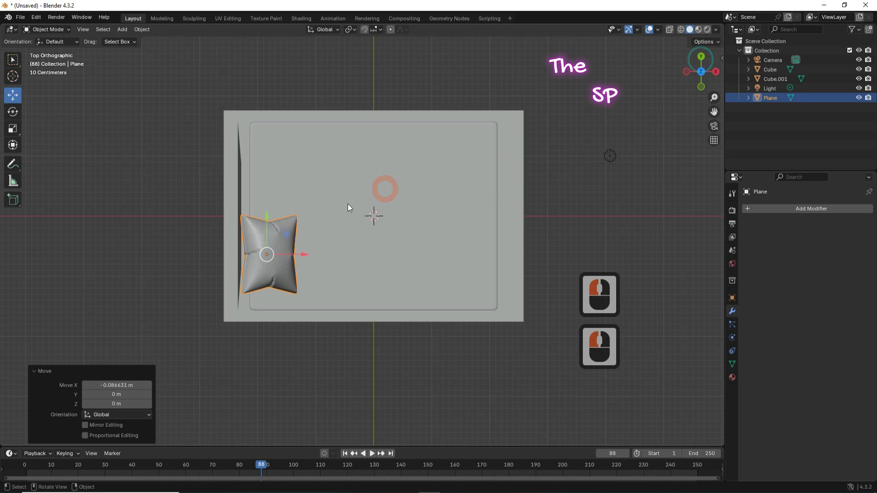
Step: Duplicate the pillow as Plane.001 and slide the copy along Y beside the first
key(shift+d)
right_click(333, 186)
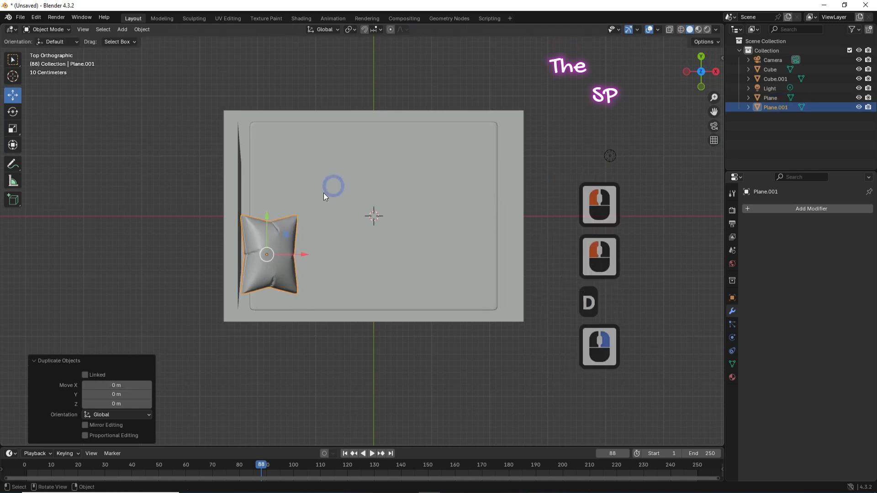
drag(268, 218, 274, 130)
drag(686, 70, 725, 97)
click(658, 181)
click(652, 111)
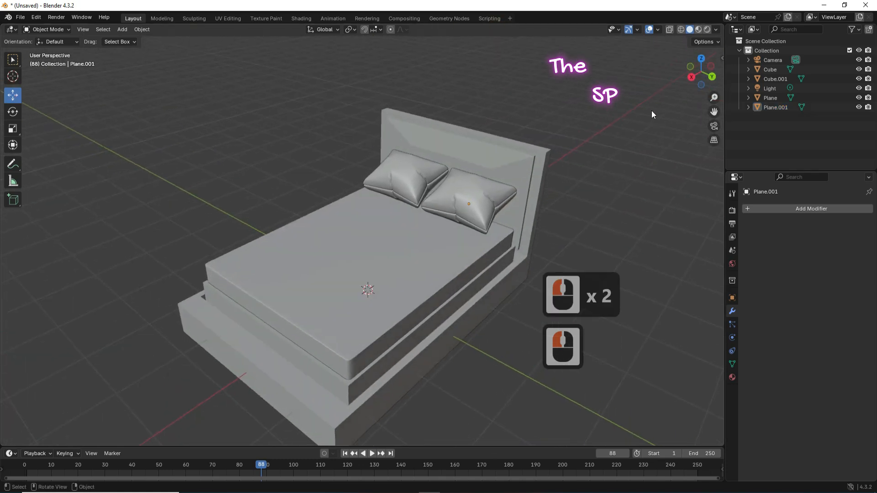
click(536, 178)
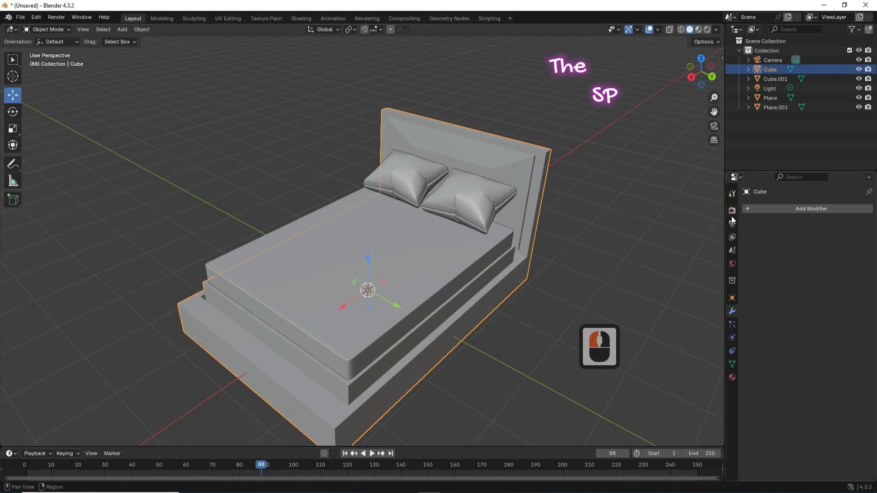
Step: Add Collision physics to the bed frame, both pillows and the mattress
click(730, 341)
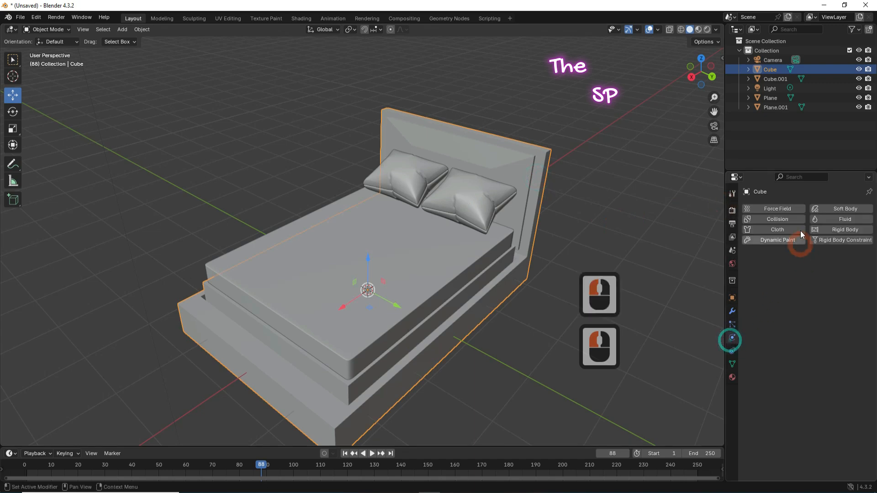
click(784, 216)
click(465, 208)
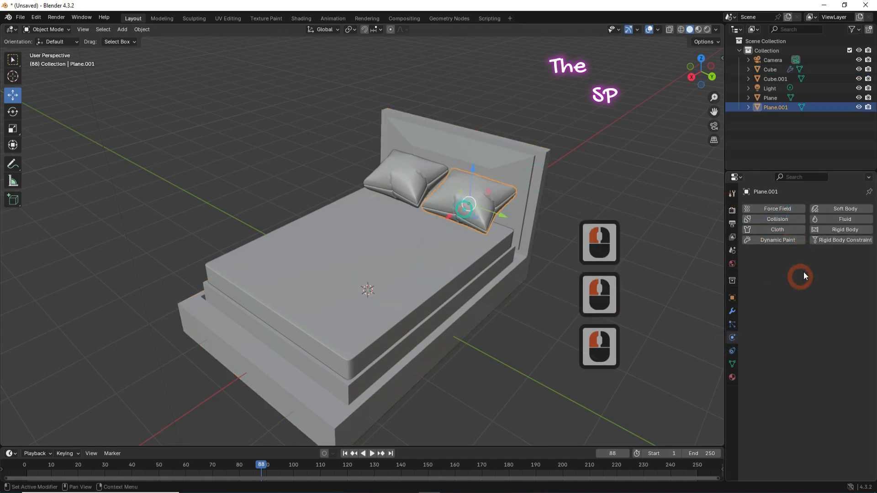
click(796, 219)
click(410, 182)
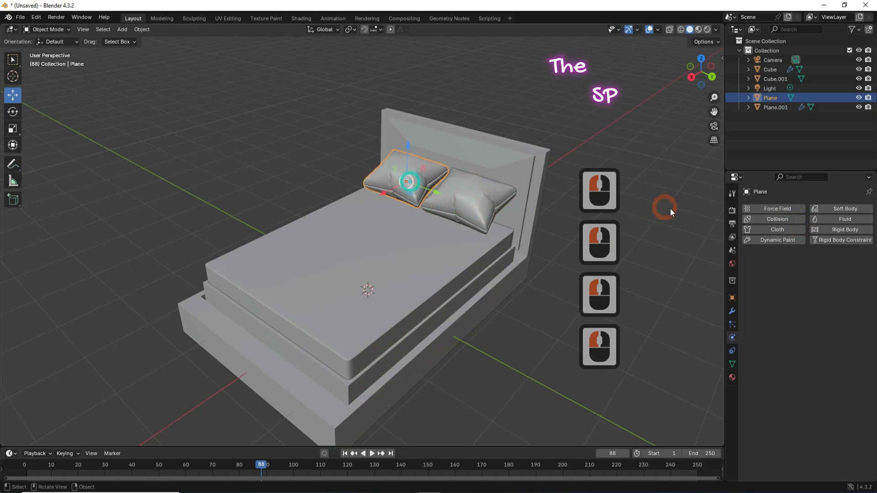
click(783, 221)
click(401, 246)
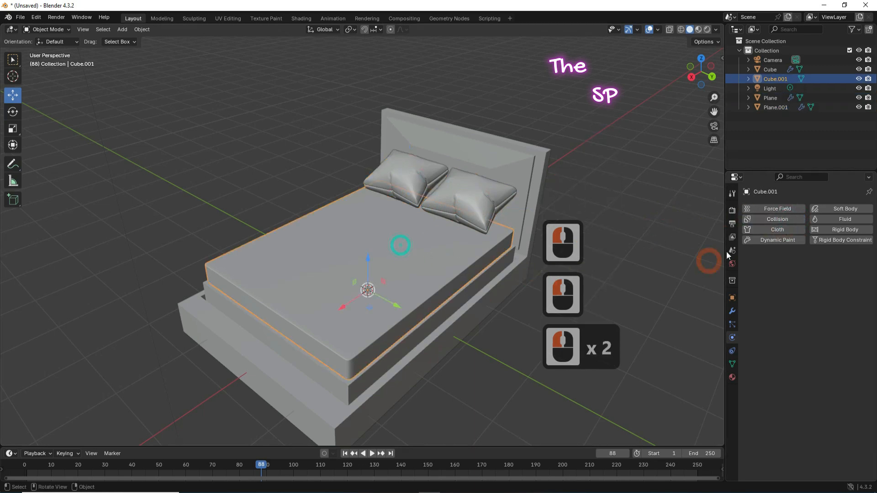
click(800, 219)
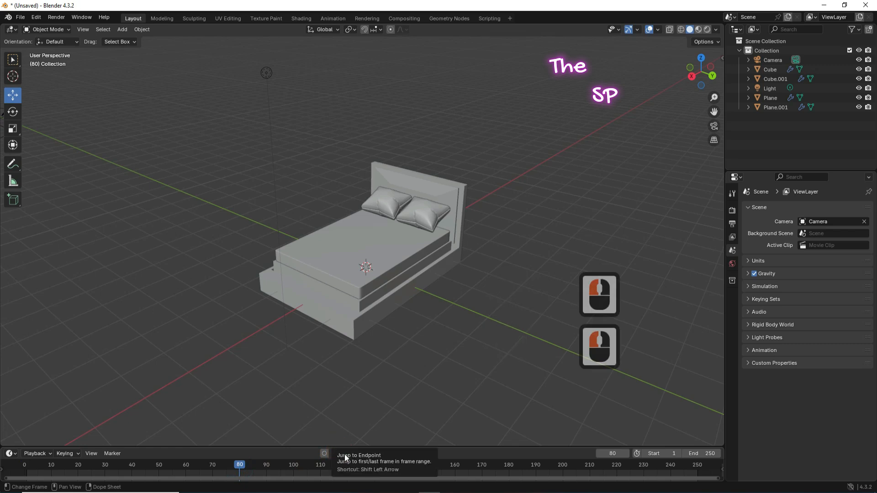
Step: Rewind the timeline to frame 1
click(345, 454)
middle_drag(456, 245, 370, 194)
scroll(110, 97, up, 3)
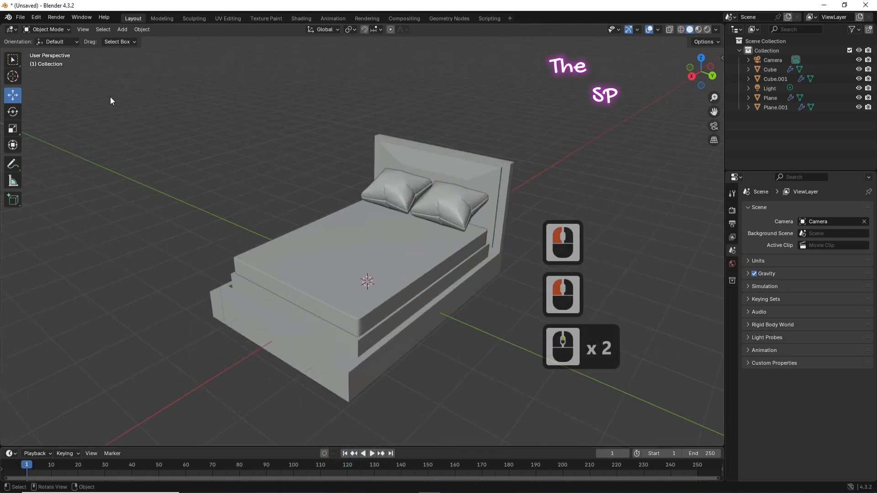
Step: Add a plane, raise it above the bed and enlarge it to about twice its size
click(120, 29)
click(136, 46)
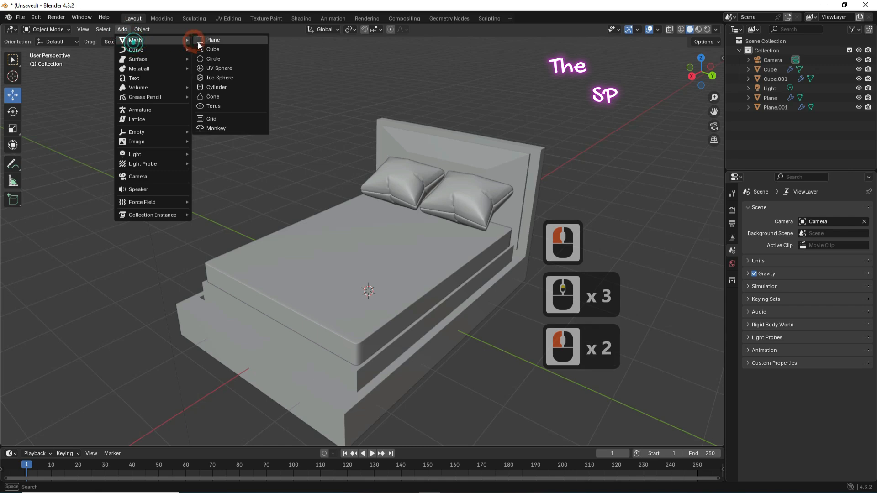
click(204, 40)
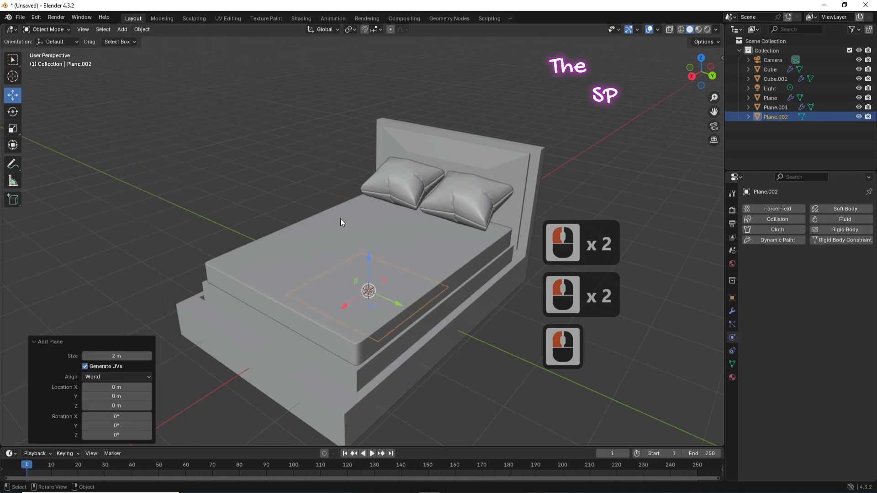
drag(368, 256, 368, 164)
click(701, 58)
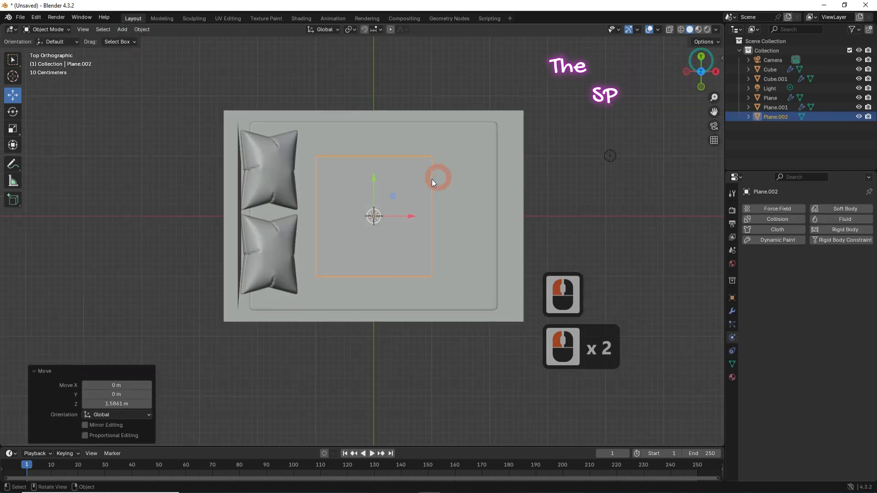
key(s)
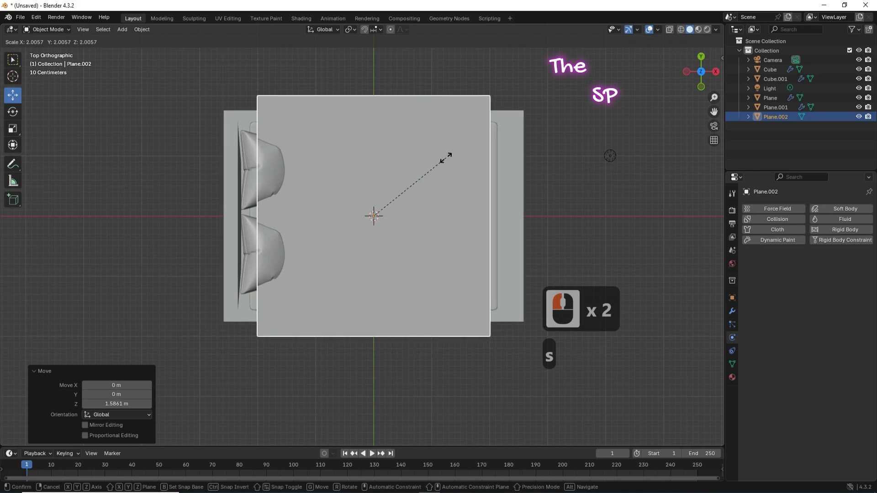
click(446, 158)
Step: Fit the sheet's width along X and position it just above the mattress
key(s)
key(x)
click(412, 225)
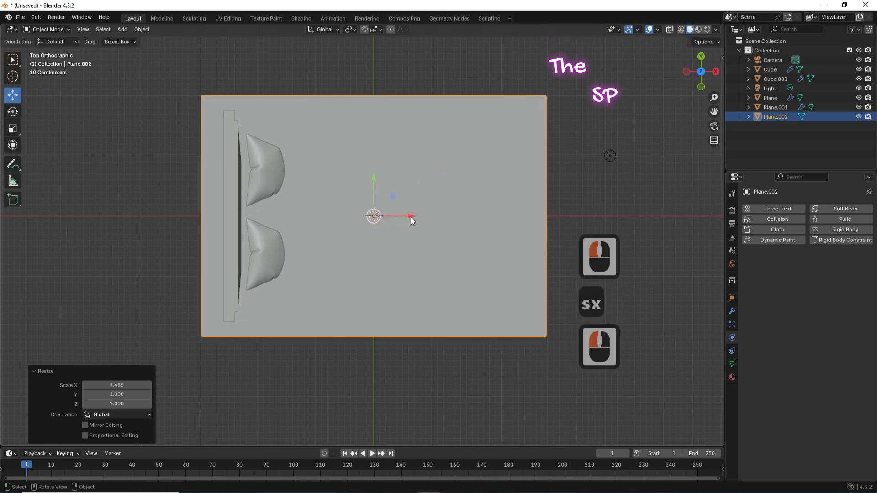
drag(411, 218, 466, 212)
drag(701, 73, 677, 69)
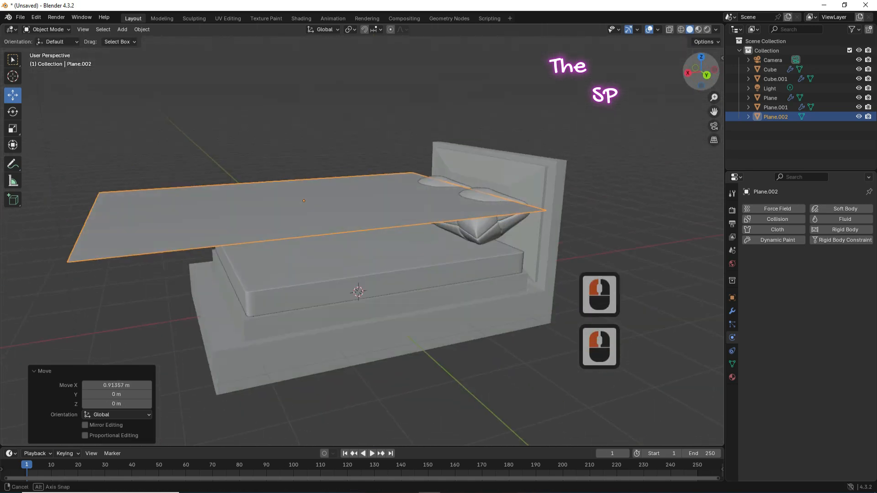
key(s)
key(x)
click(352, 191)
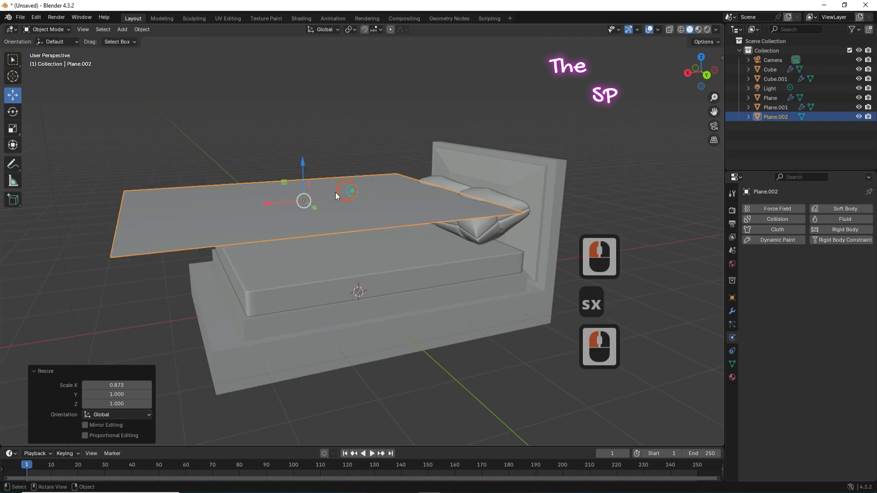
drag(302, 164, 302, 149)
Step: Lengthen the sheet along Y, then lift it higher and nudge it along X
click(700, 56)
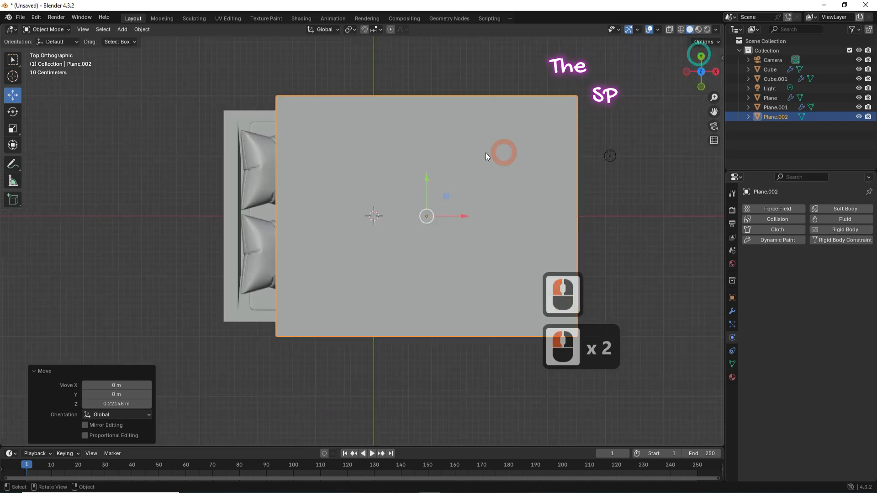
key(s)
key(y)
click(446, 172)
drag(676, 88, 671, 73)
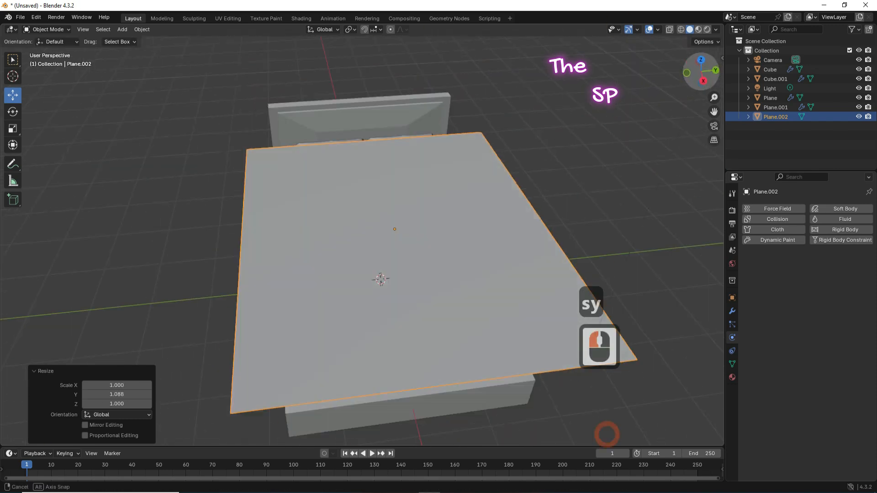
drag(607, 434, 506, 408)
drag(294, 145, 294, 132)
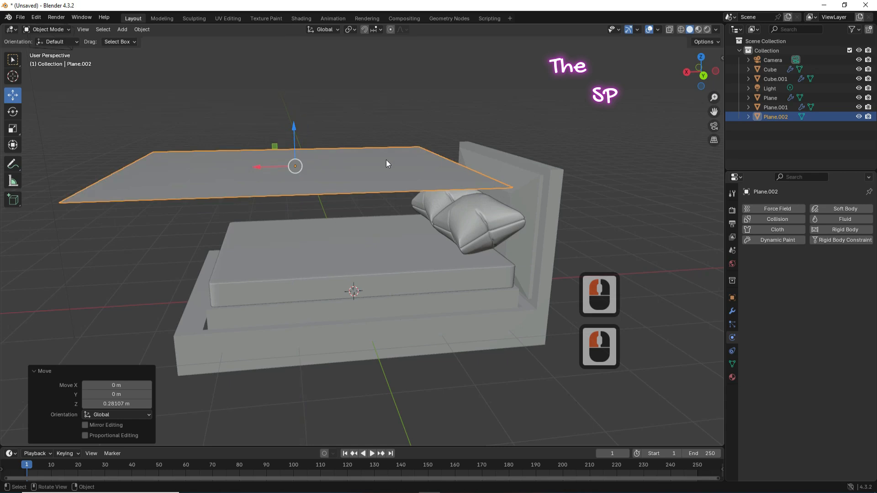
drag(255, 167, 264, 167)
drag(693, 70, 723, 71)
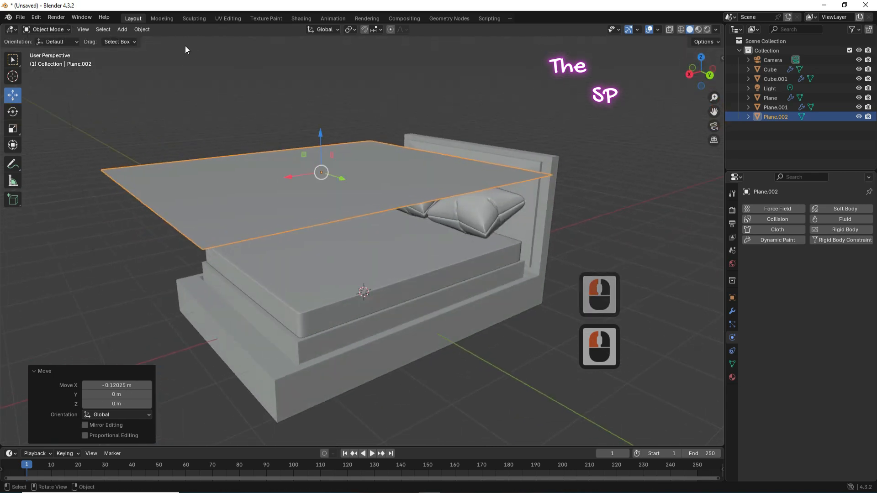
click(56, 29)
Step: Subdivide the sheet with 10 cuts, then again with 5 cuts, and return to Object Mode
click(47, 50)
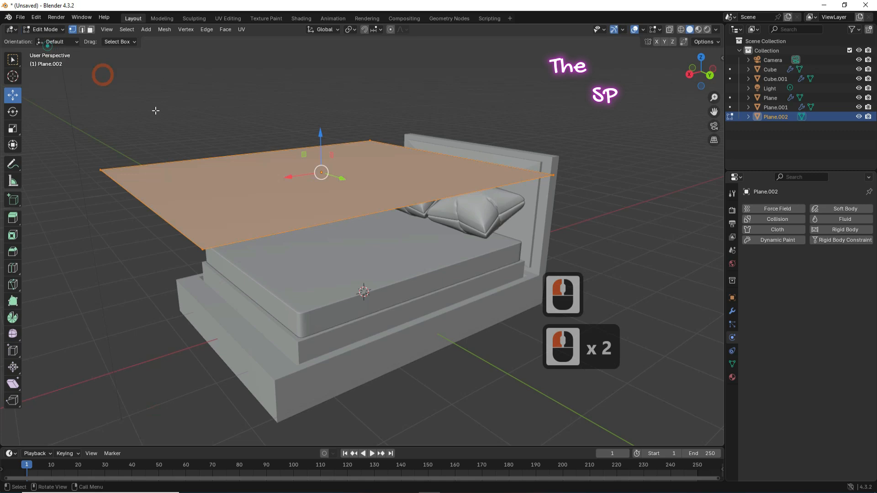
right_click(250, 172)
click(249, 171)
drag(122, 372, 341, 360)
right_click(177, 201)
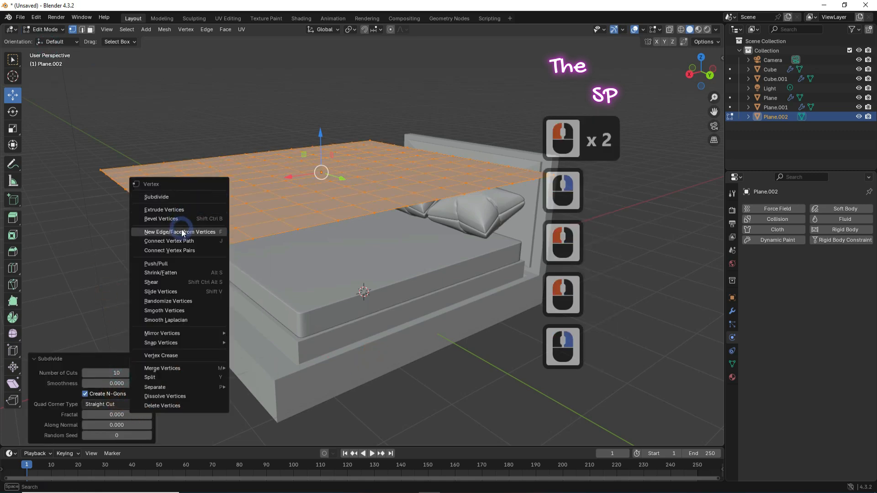
click(184, 198)
click(118, 373)
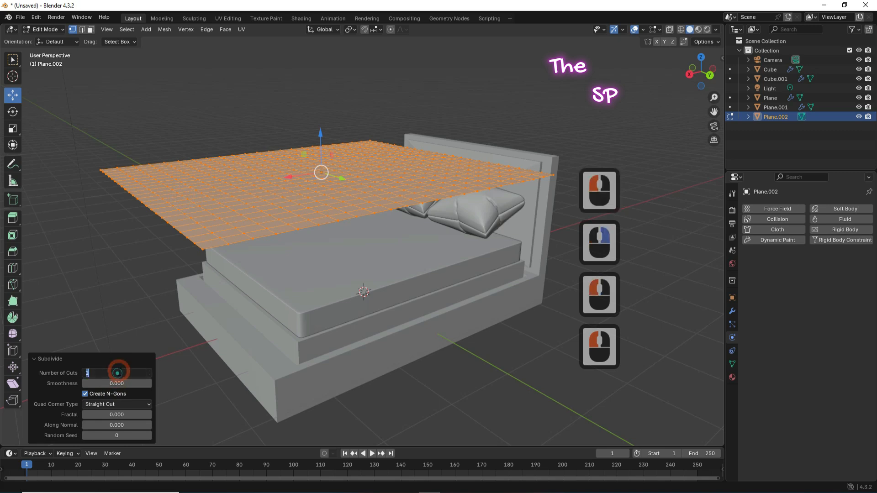
text(5)
key(Return)
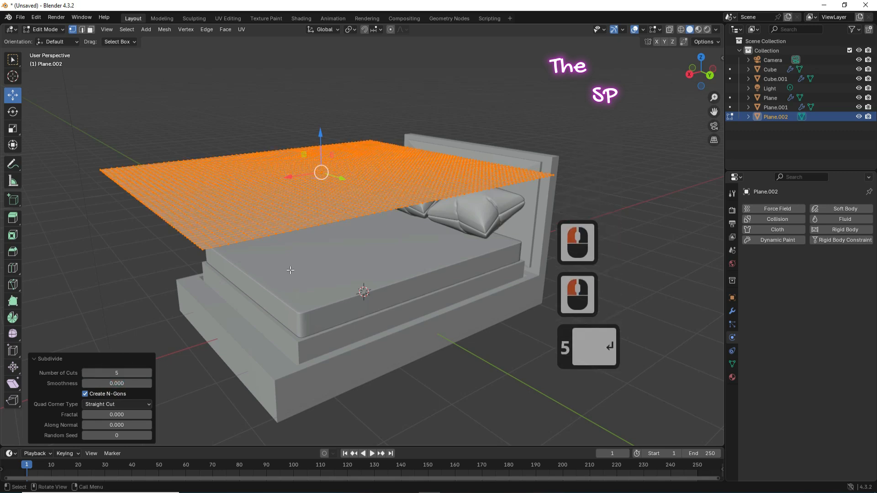
click(57, 29)
click(44, 37)
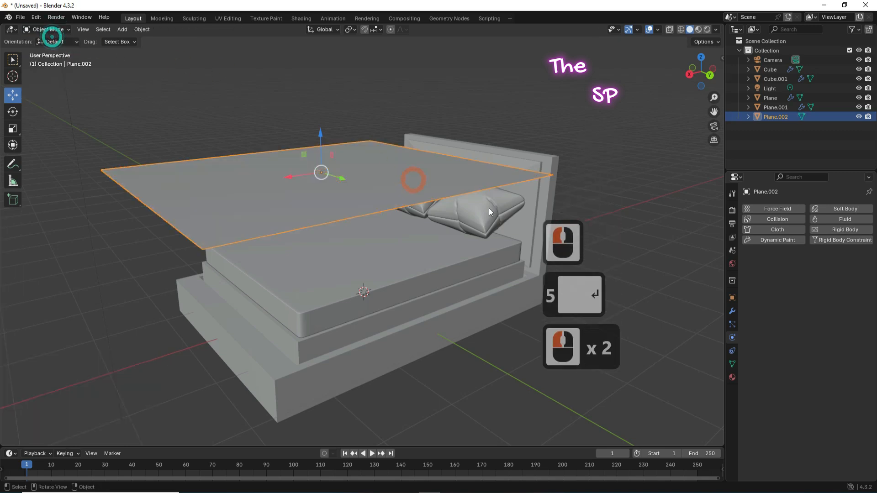
Step: Give the sheet Collision and Cloth physics with Self Collisions, then simulate to frame 26
click(791, 221)
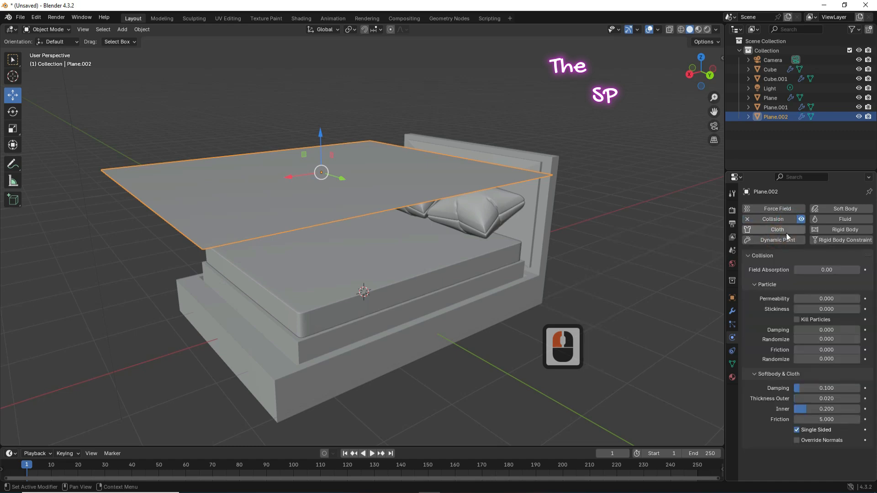
click(779, 230)
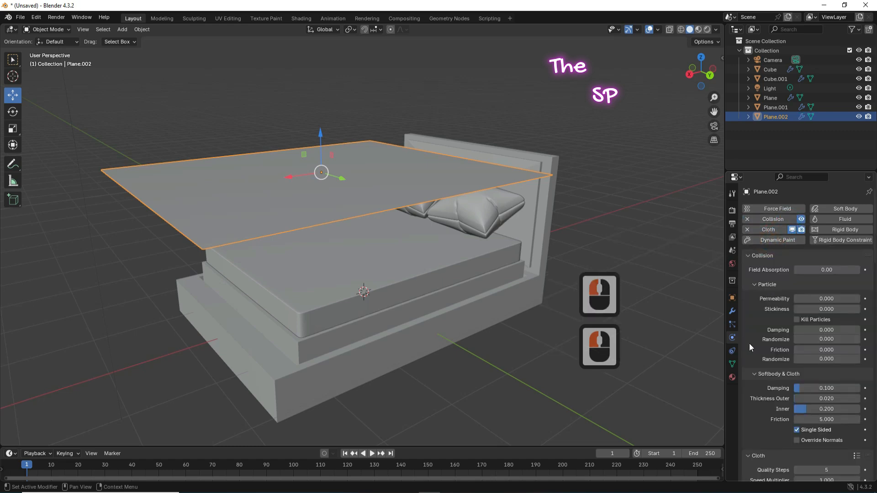
scroll(749, 345, down, 2)
scroll(750, 346, down, 5)
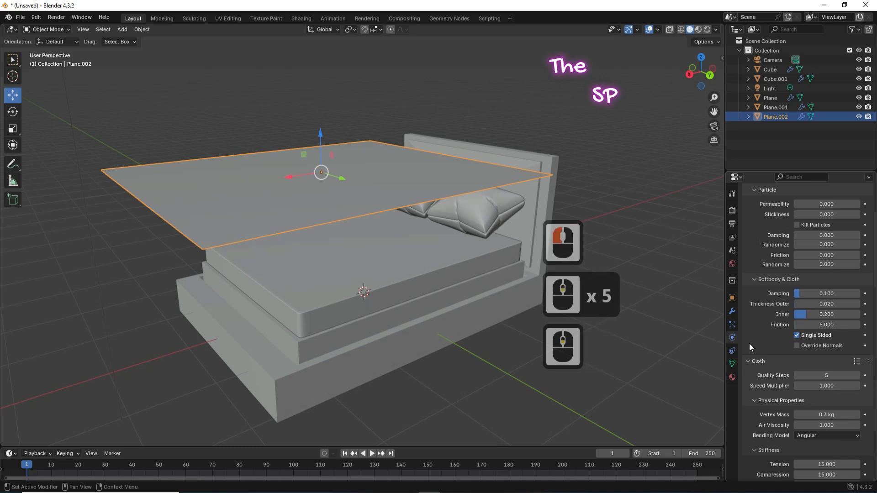
scroll(749, 346, down, 11)
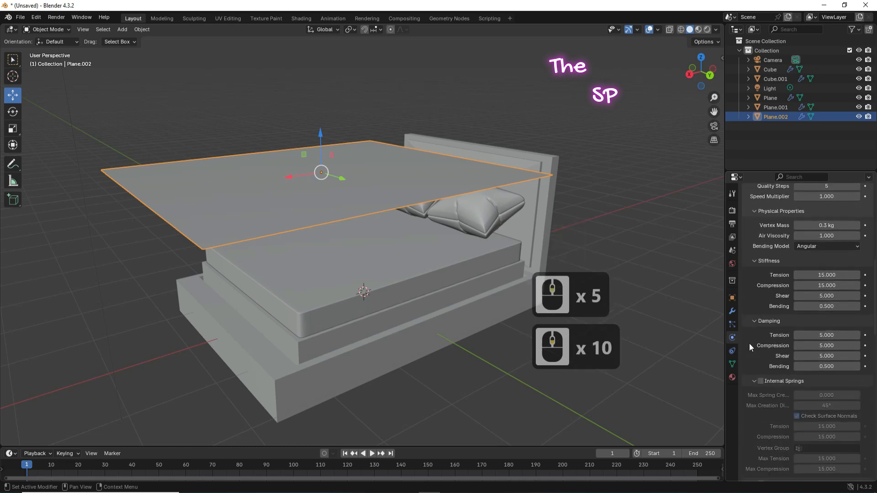
scroll(750, 344, down, 6)
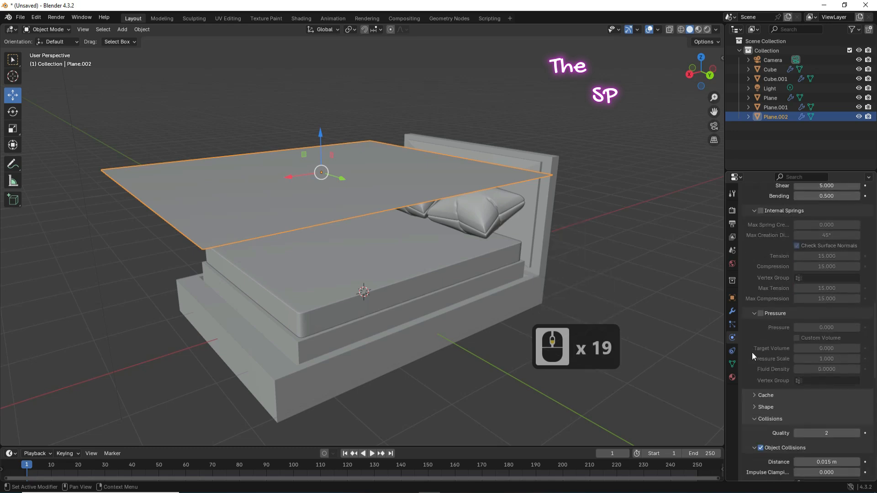
scroll(766, 447, down, 3)
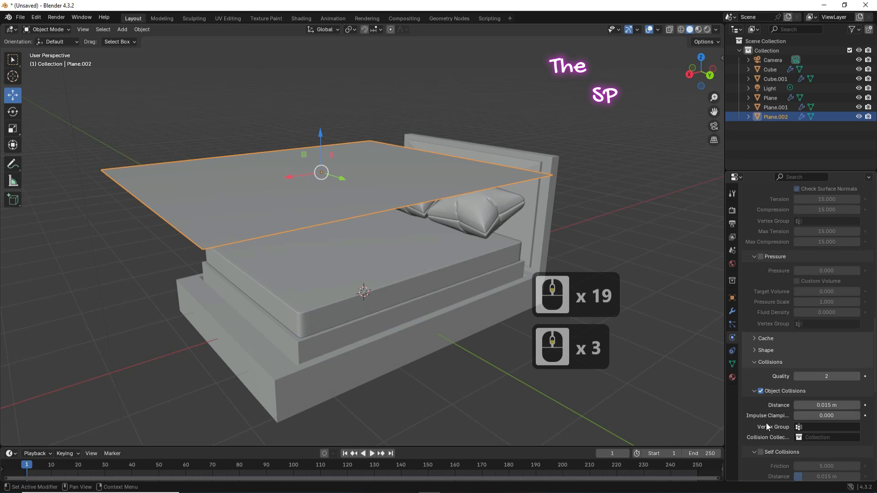
click(762, 453)
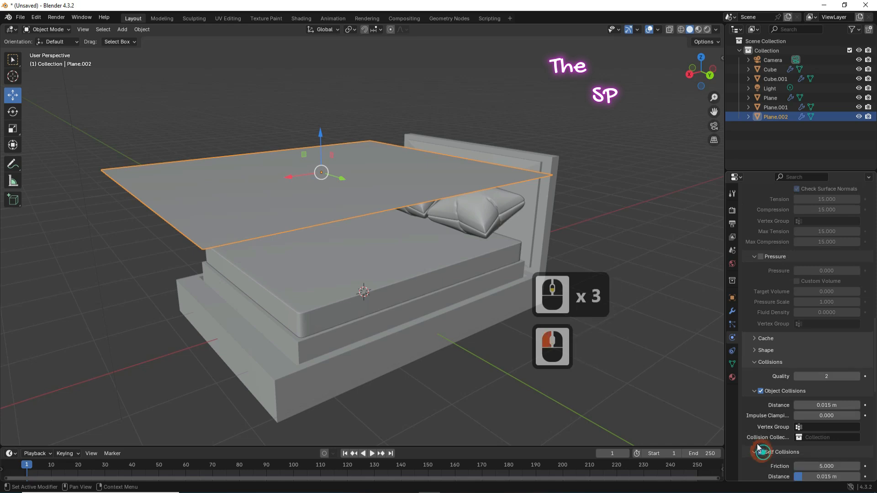
click(372, 453)
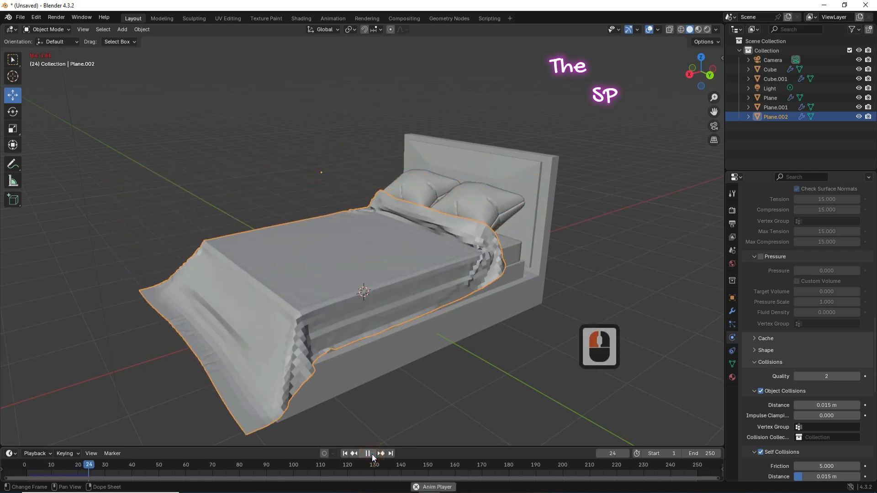
click(372, 454)
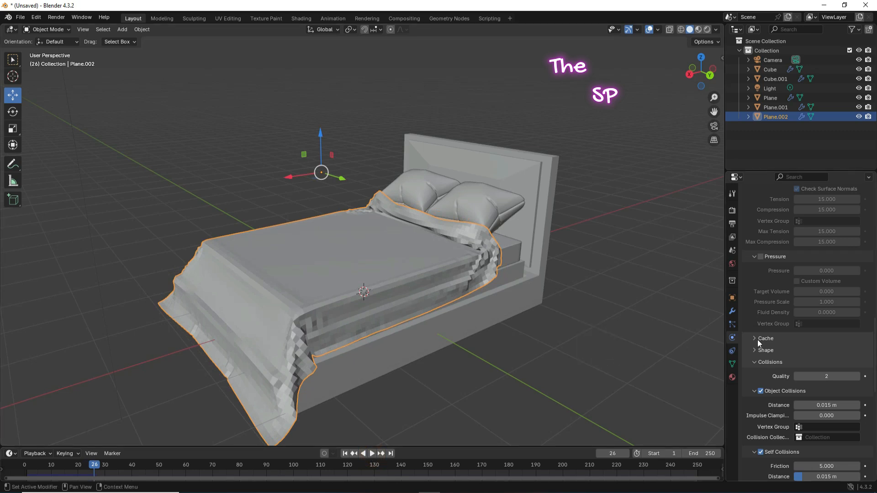
Step: Apply the sheet's Collision and Cloth modifiers to bake the draped shape into the mesh
click(732, 311)
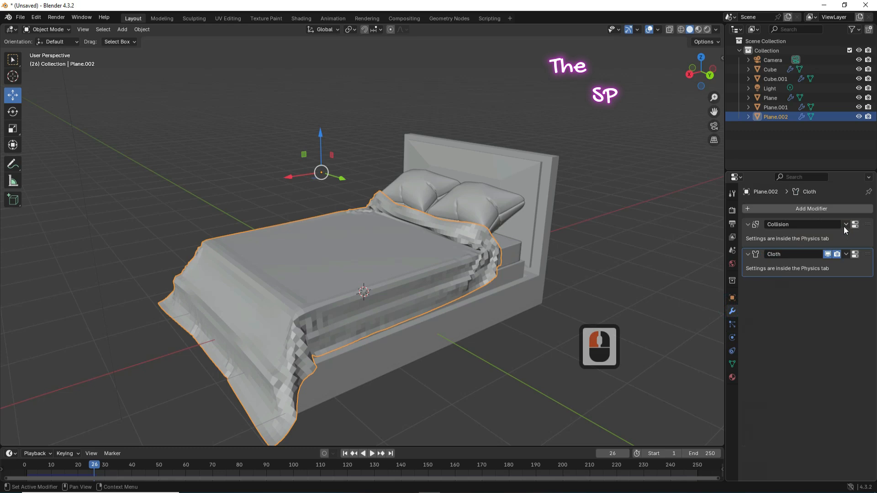
click(846, 224)
click(811, 235)
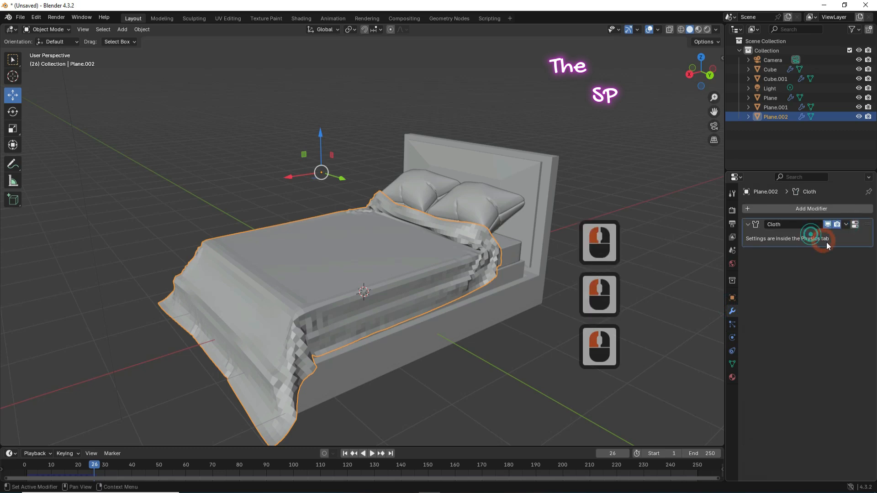
click(846, 224)
click(816, 240)
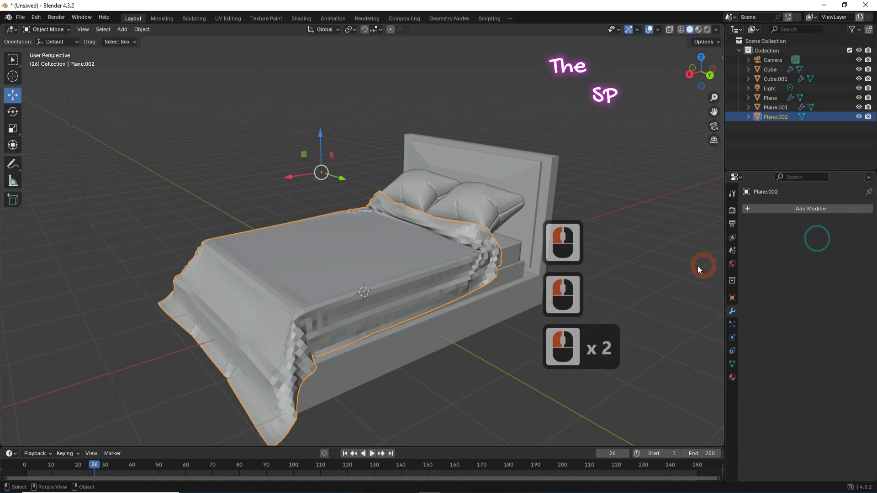
Step: Add a Subdivision Surface modifier at level 2 and apply it to the cloth
click(792, 212)
mouse_move(792, 214)
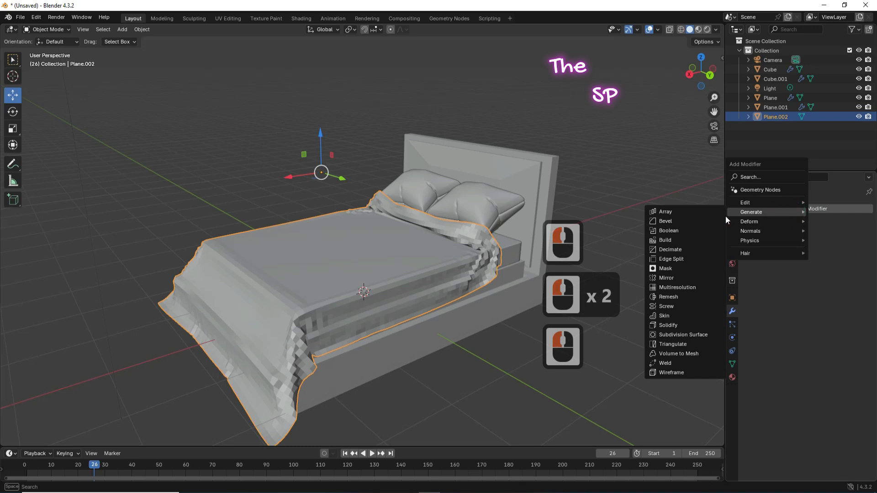
click(676, 337)
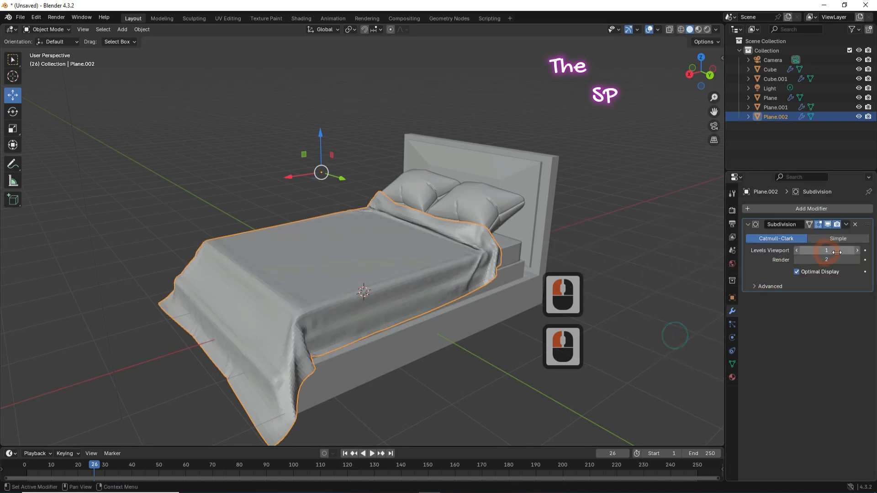
click(859, 251)
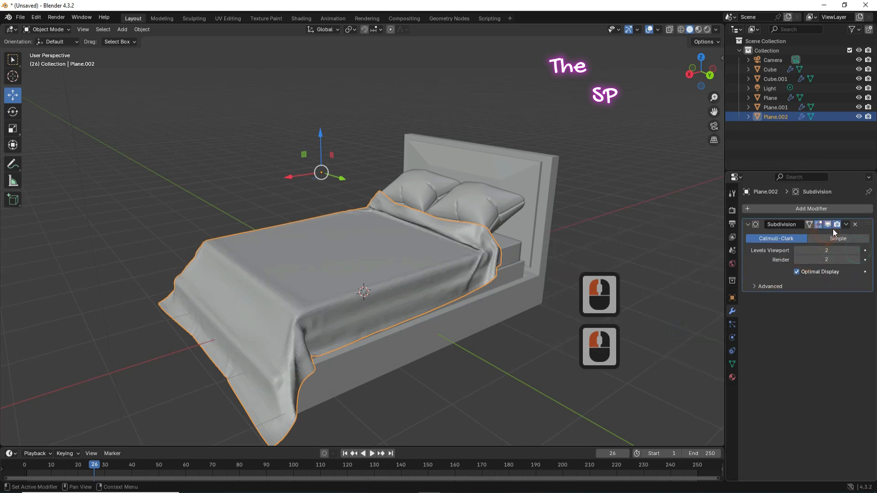
click(847, 225)
click(812, 237)
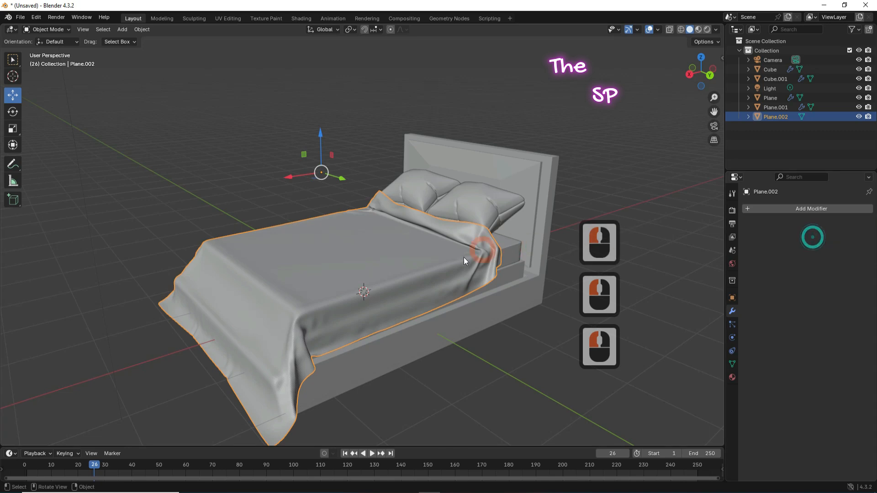
Step: Shade the cloth smooth and view it from the bed's front corner
right_click(410, 259)
click(380, 256)
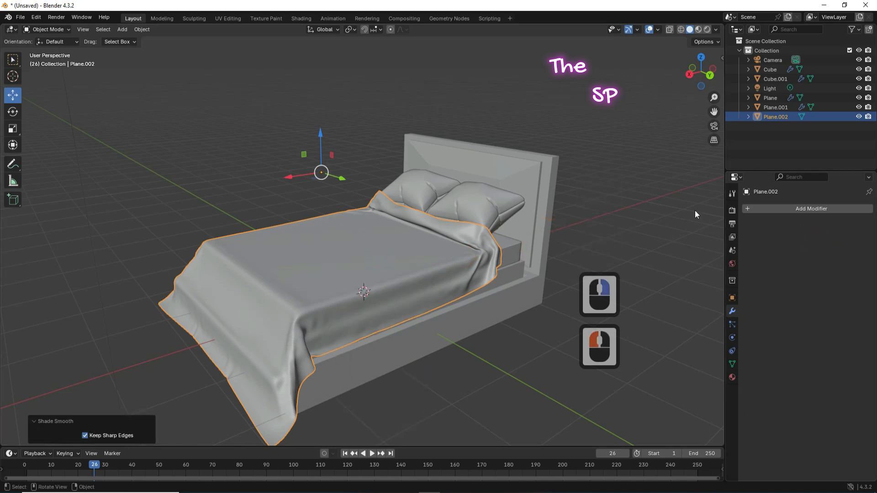
drag(695, 65, 841, 72)
drag(704, 71, 704, 73)
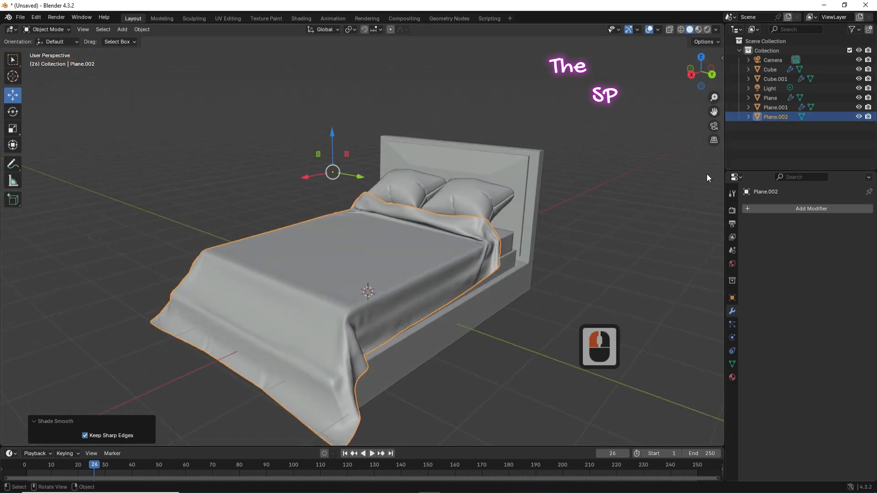
click(412, 244)
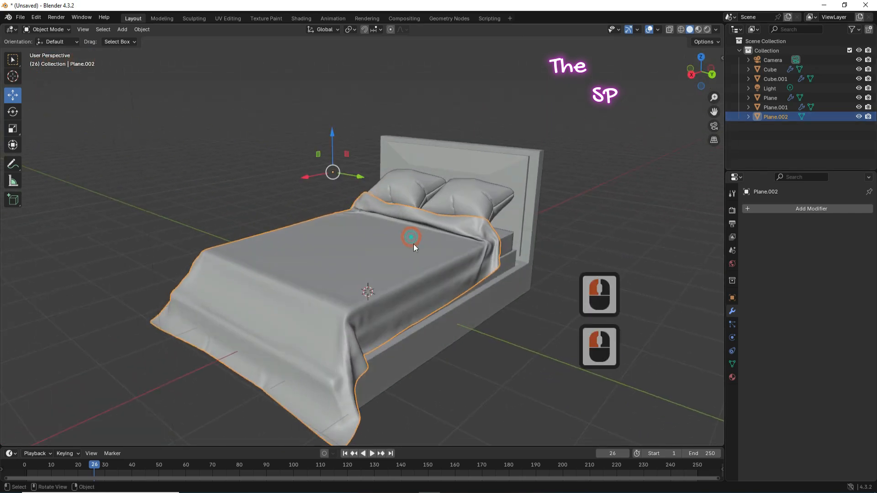
Step: Give the blanket a new red material and switch the viewport to Material Preview
click(733, 379)
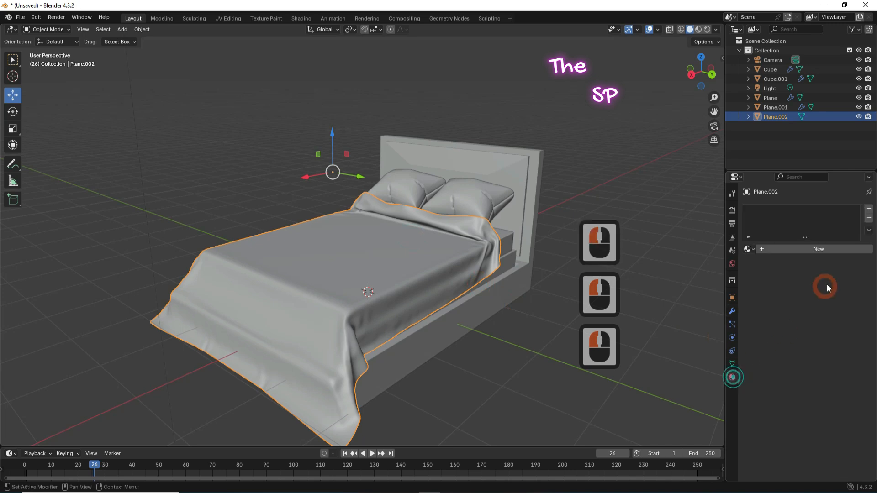
click(826, 247)
click(838, 309)
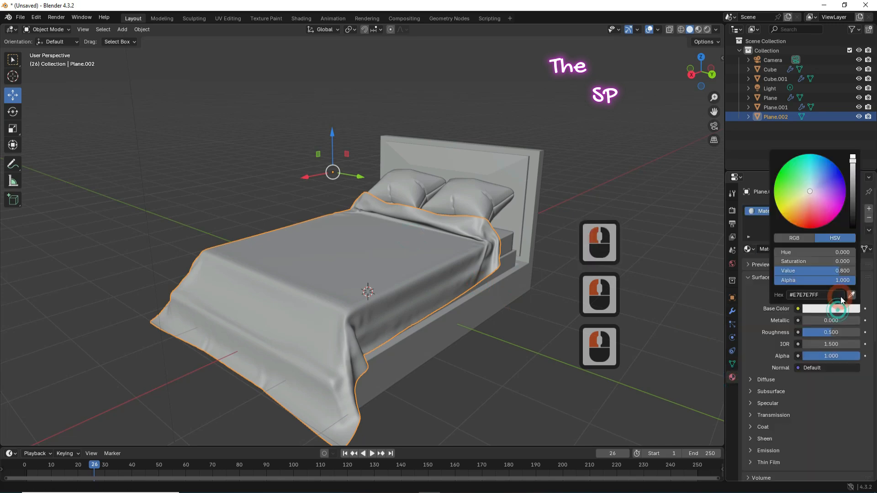
click(810, 215)
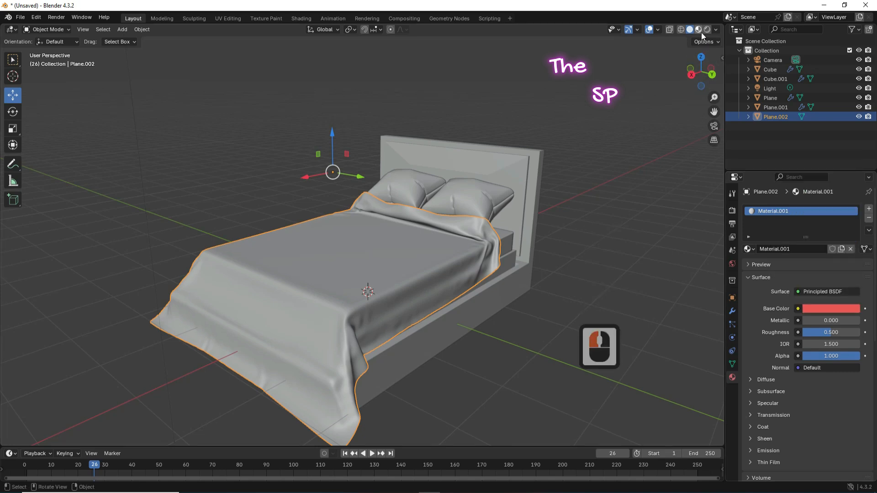
click(700, 30)
Step: Give the right pillow a new blue material and copy its hex value #3EABE7FF
click(498, 195)
click(802, 248)
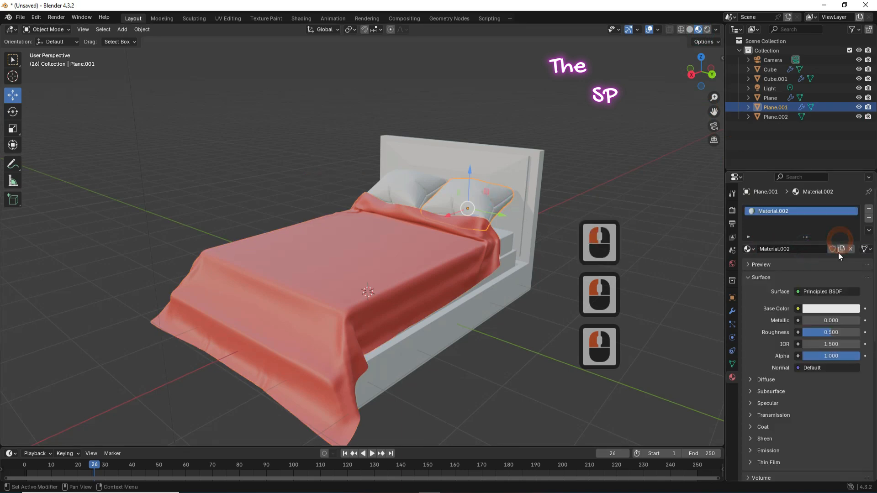
click(835, 309)
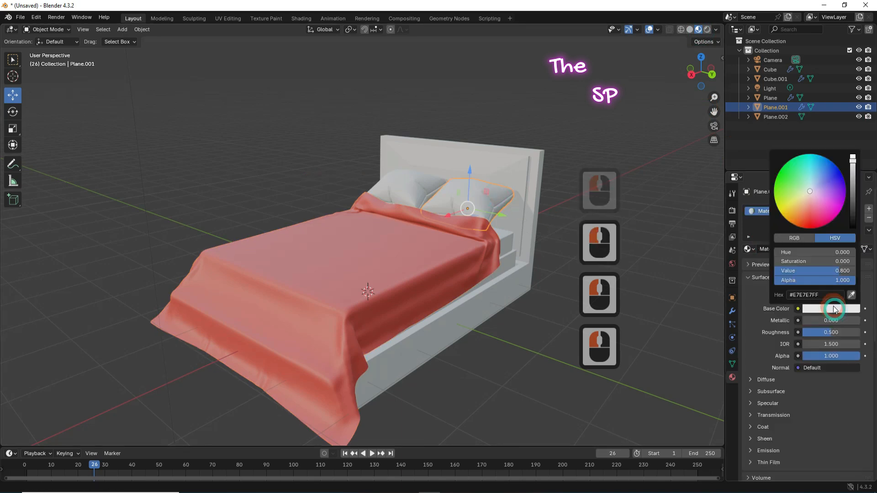
click(820, 166)
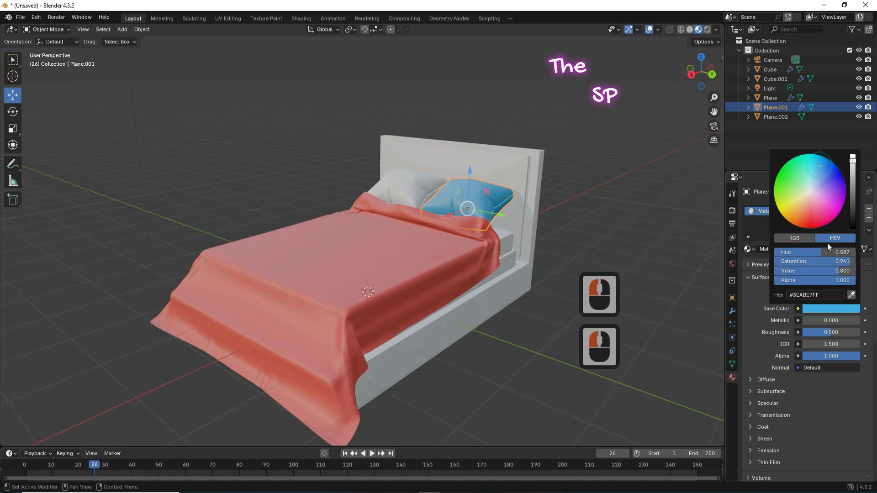
click(829, 297)
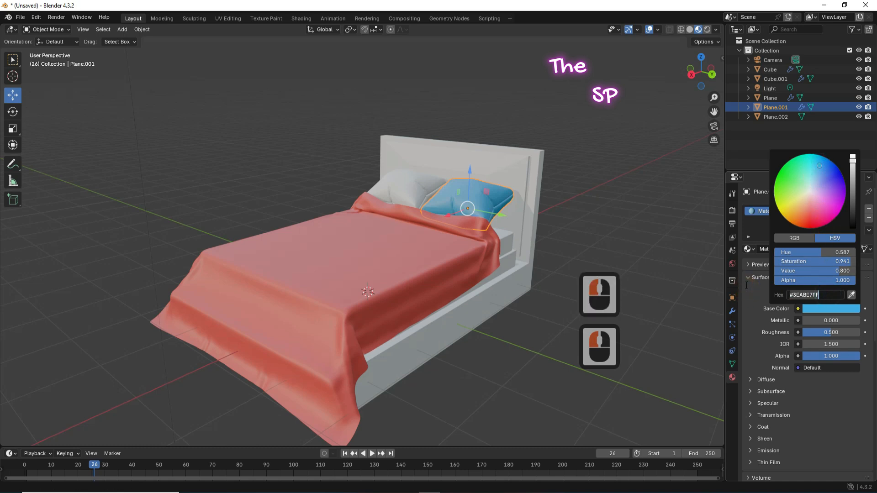
key(ctrl+c)
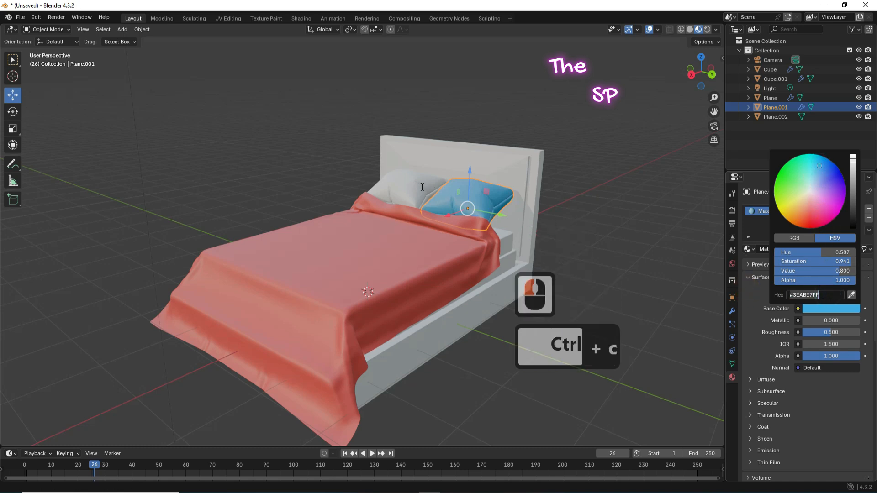
click(442, 208)
Step: Give the left pillow a new material with the same blue hex #3EABE7FF
click(423, 187)
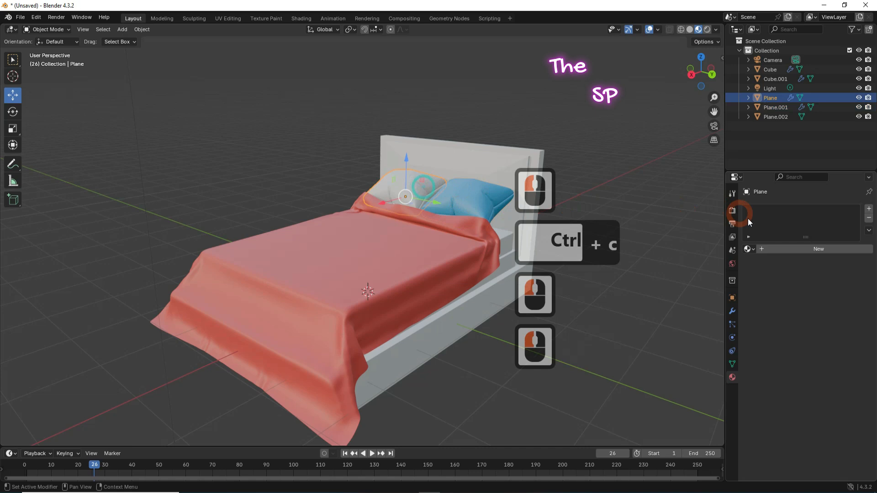
click(826, 251)
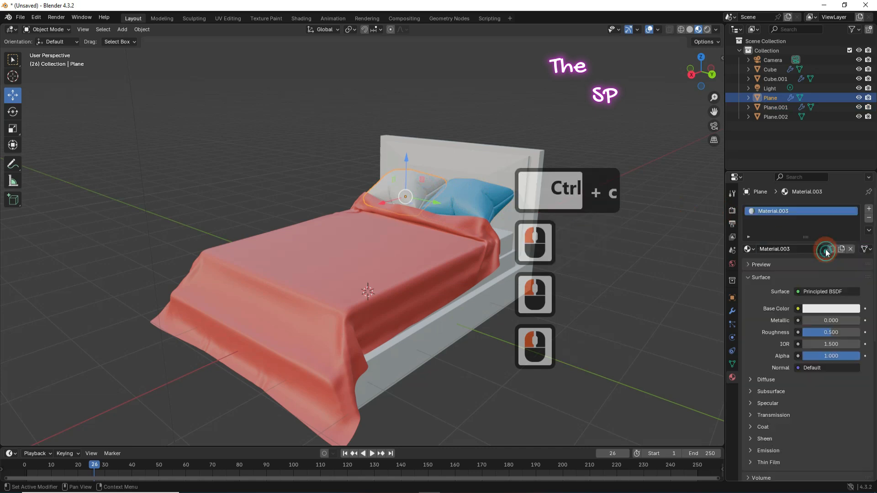
click(826, 308)
click(825, 295)
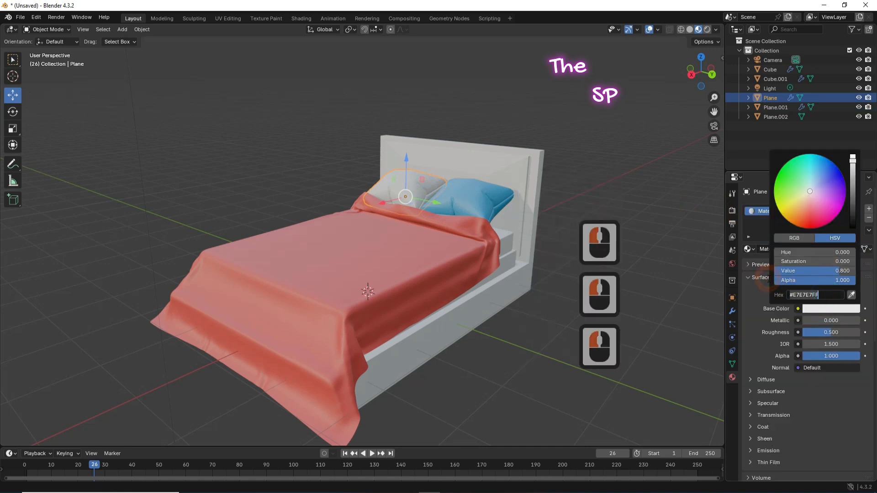
key(ctrl+v)
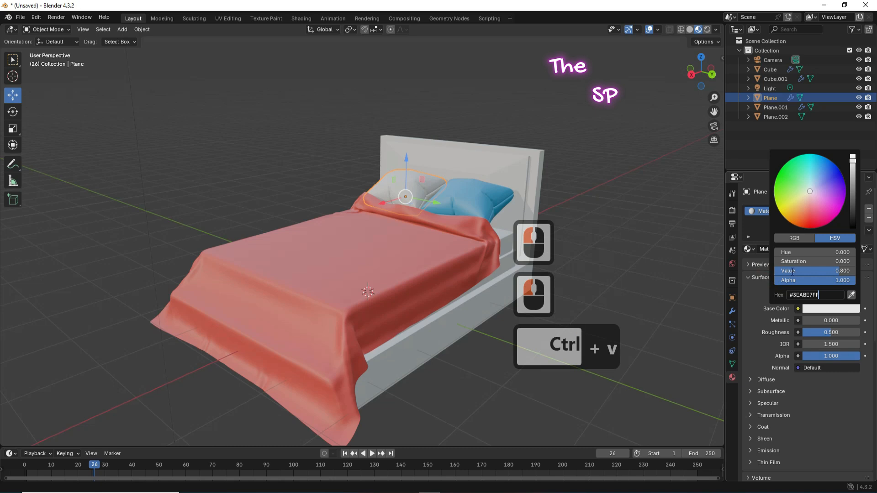
click(763, 303)
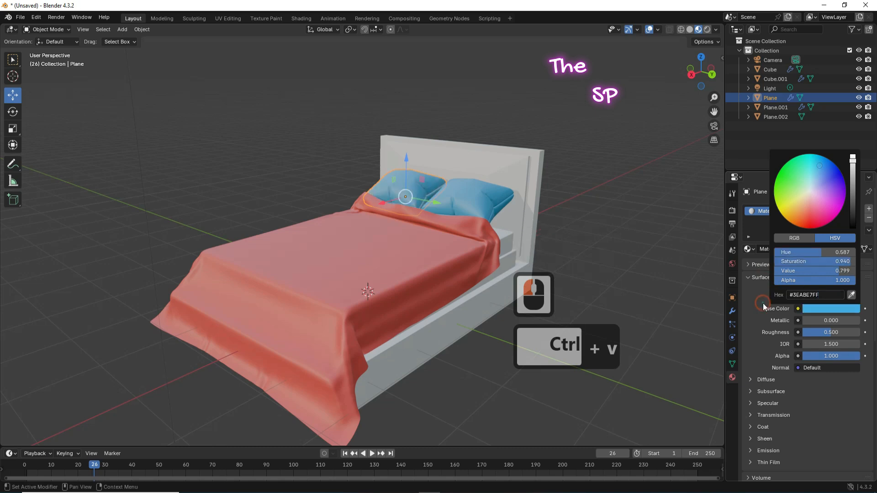
click(551, 176)
Step: Set the mattress's shared material base colour to green, #2EE786FF
click(563, 196)
click(507, 237)
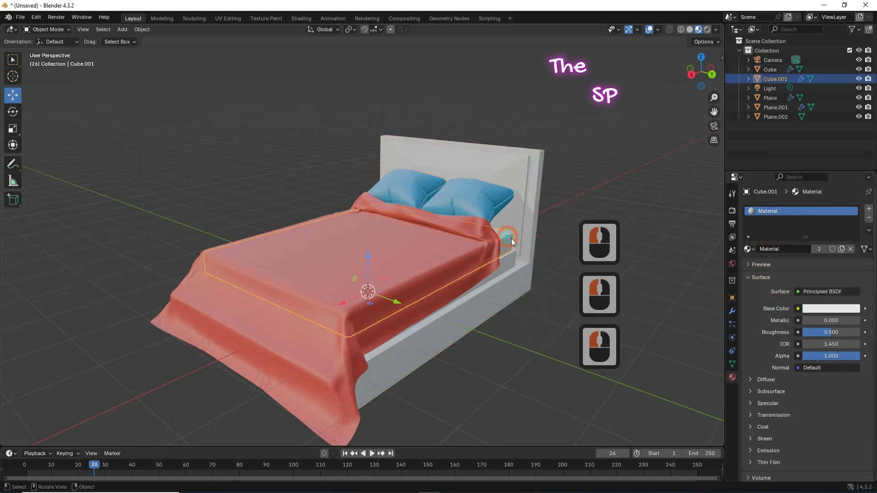
click(825, 308)
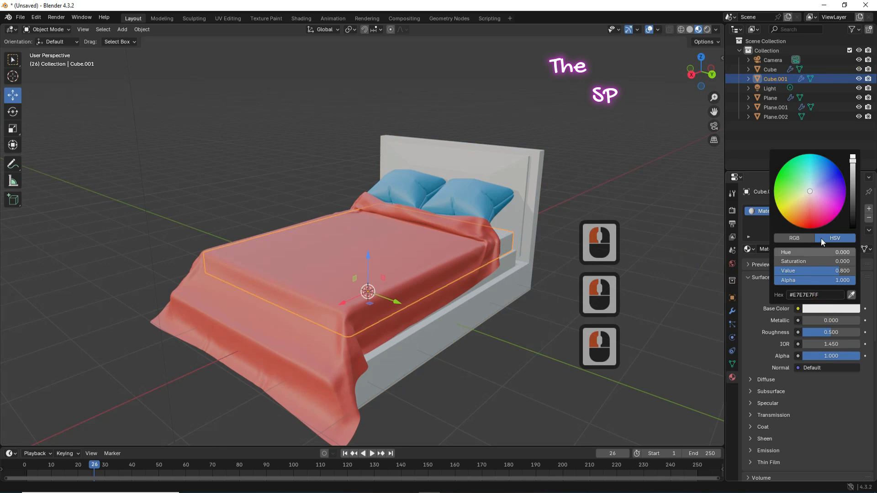
click(797, 163)
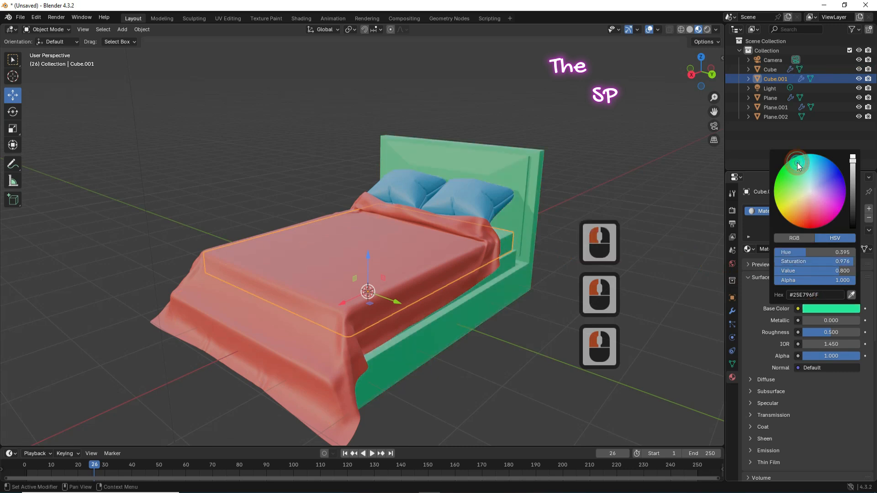
click(795, 166)
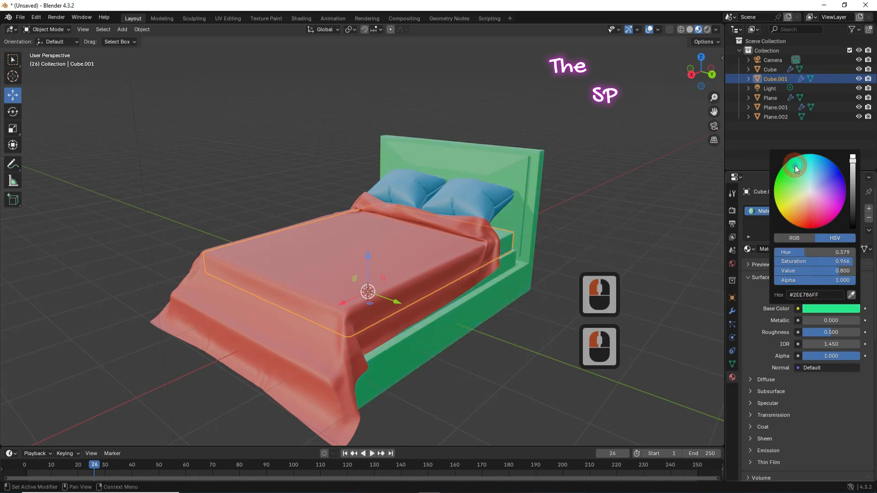
Step: Add an empty second material slot to the bed frame
click(532, 205)
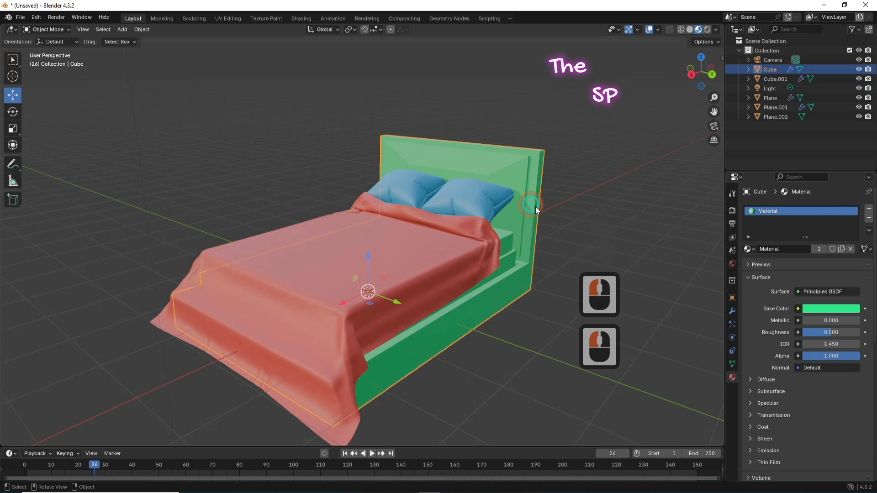
click(868, 209)
click(776, 229)
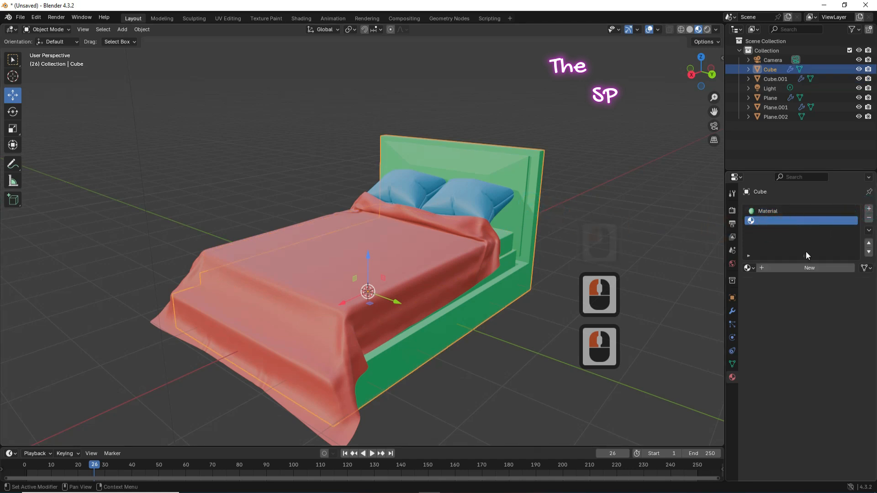
Step: In Edit Mode, assign a new orange Material.004 (#E7932FFF) to the entire frame, then return to Object Mode
click(57, 29)
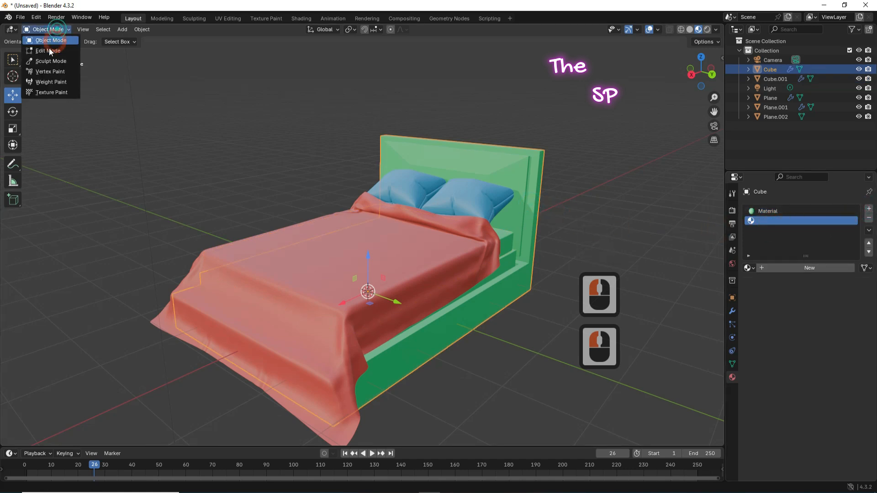
click(48, 47)
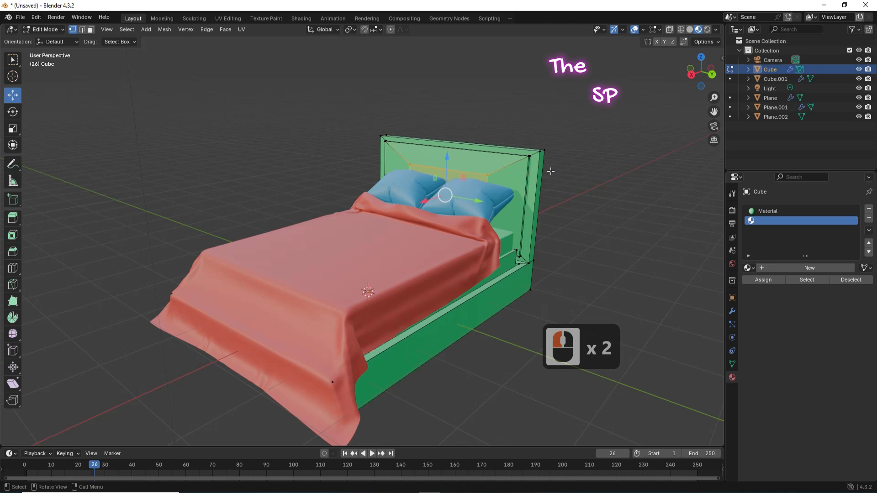
key(a)
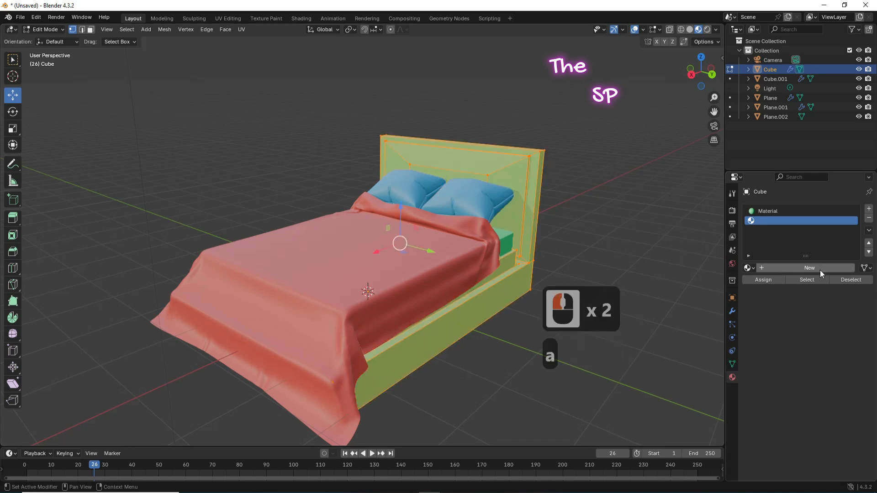
click(821, 269)
click(830, 340)
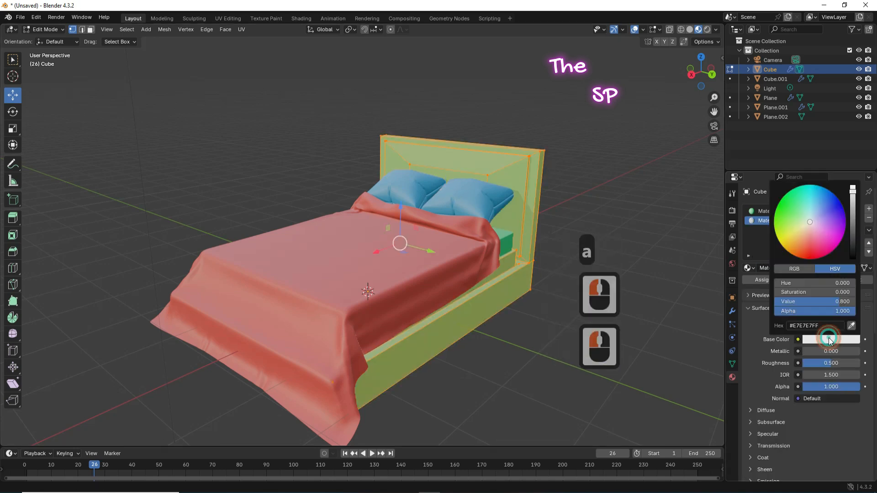
click(818, 232)
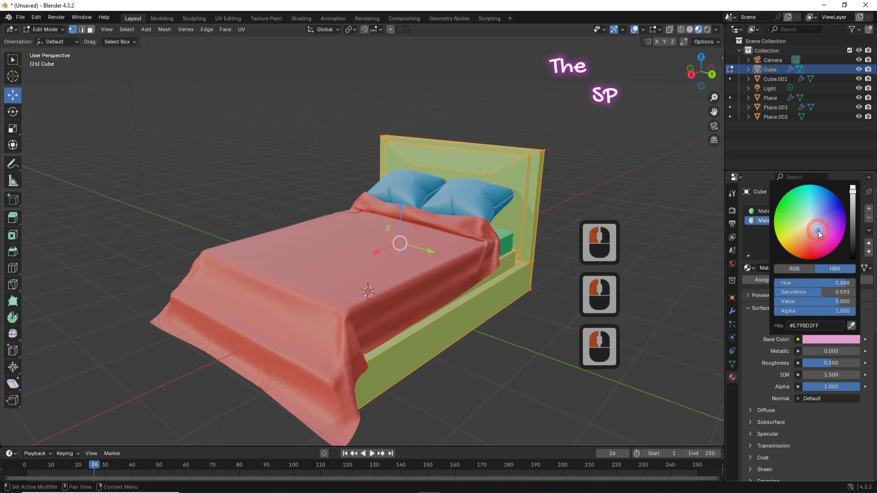
click(795, 247)
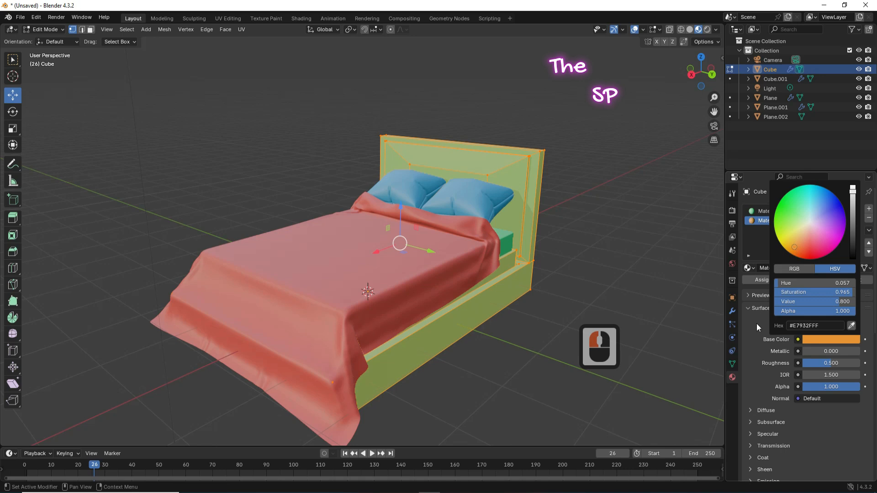
click(766, 281)
click(30, 34)
click(43, 39)
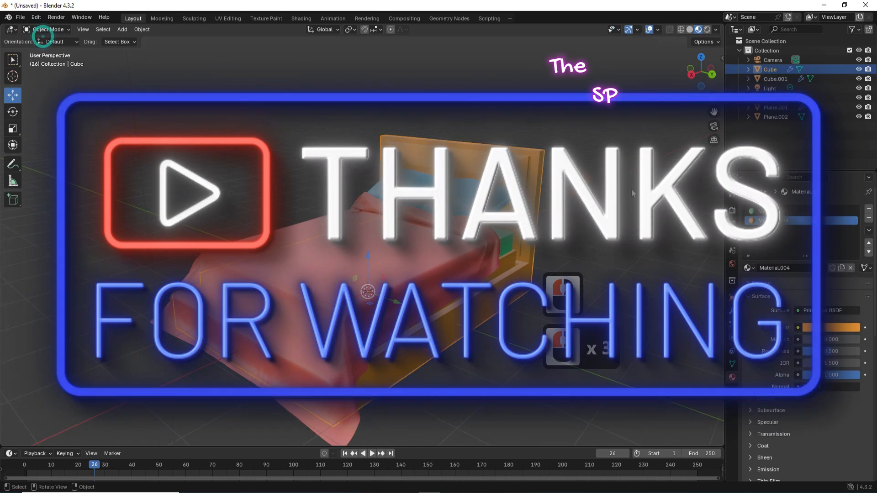